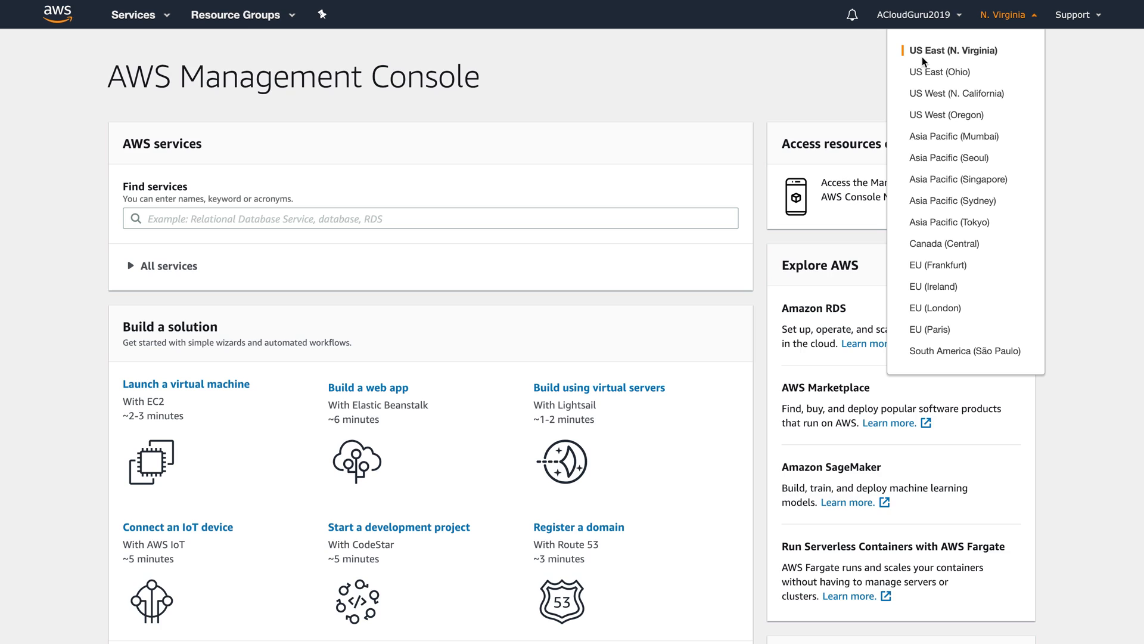
Browse the full list of AWS services and open IAM from the Security, Identity, & Compliance group.
left_click(669, 102)
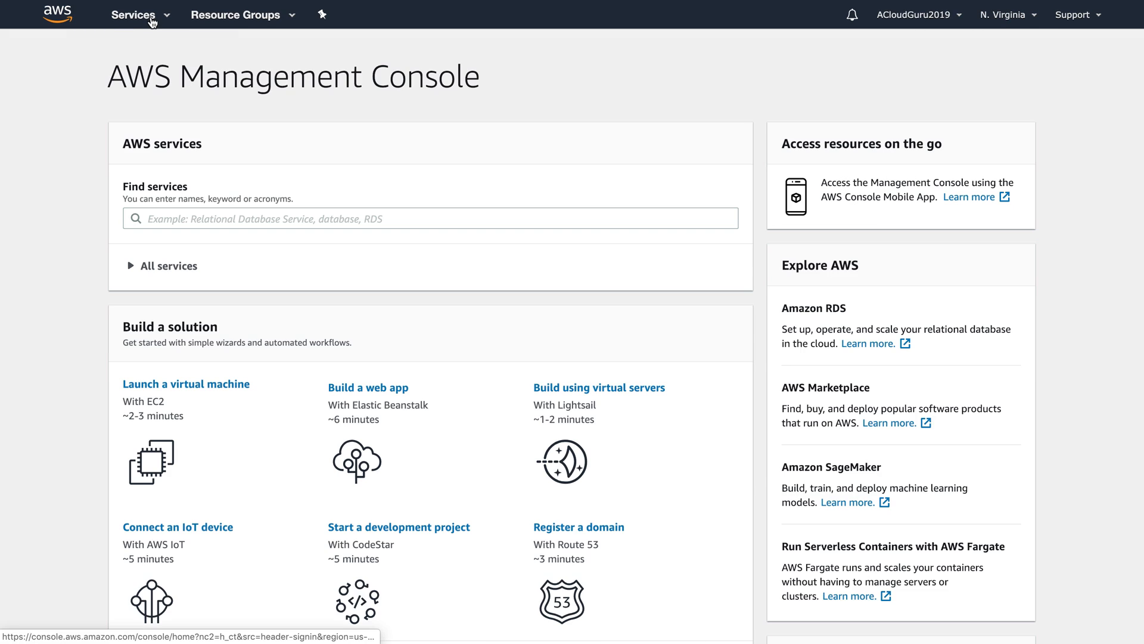
left_click(152, 22)
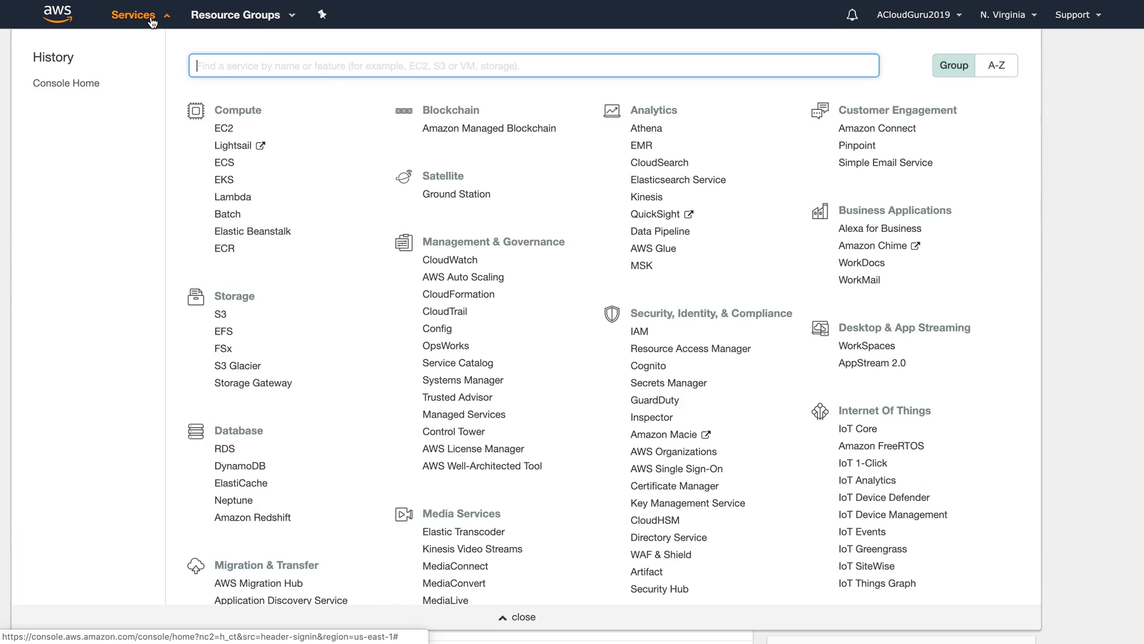
scroll(566, 165, "down", 5)
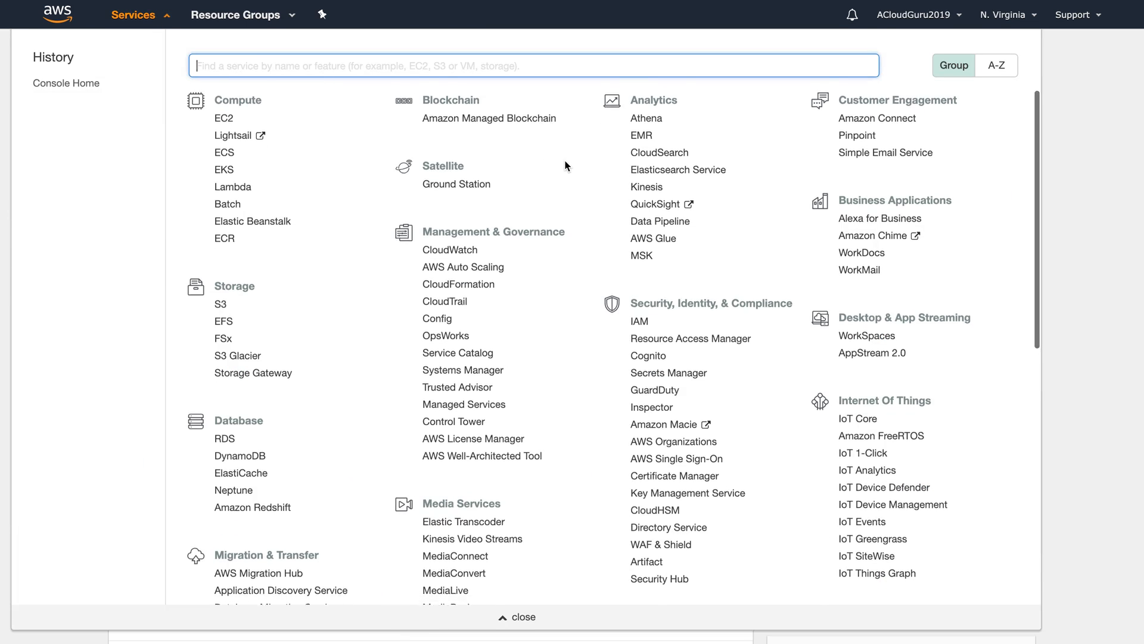
scroll(567, 165, "down", 5)
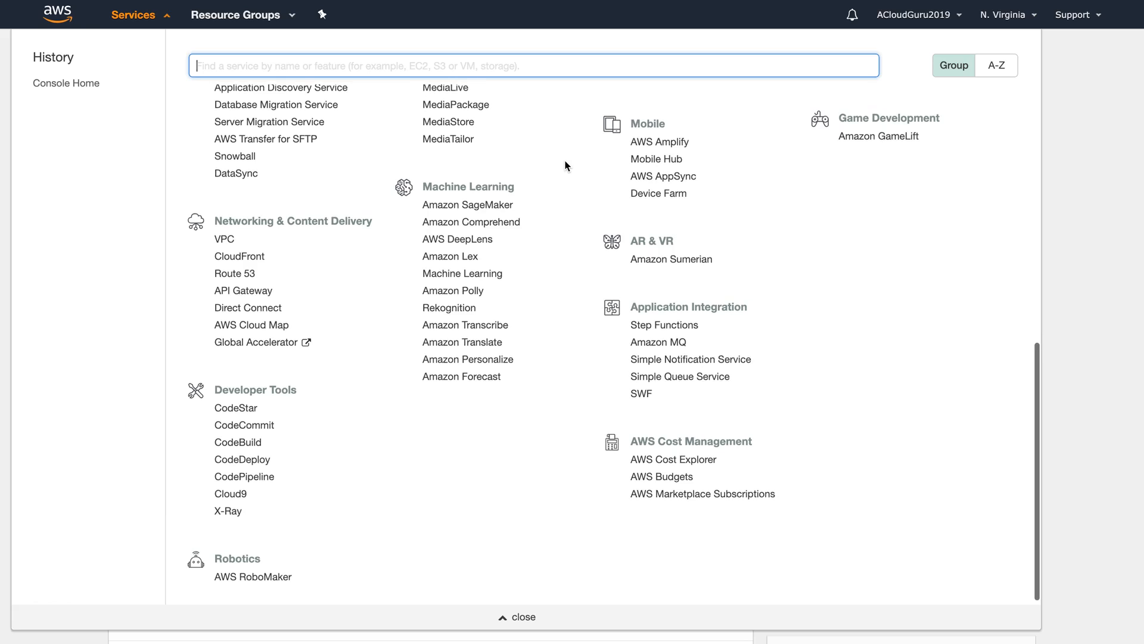
scroll(566, 166, "up", 2)
scroll(566, 166, "up", 7)
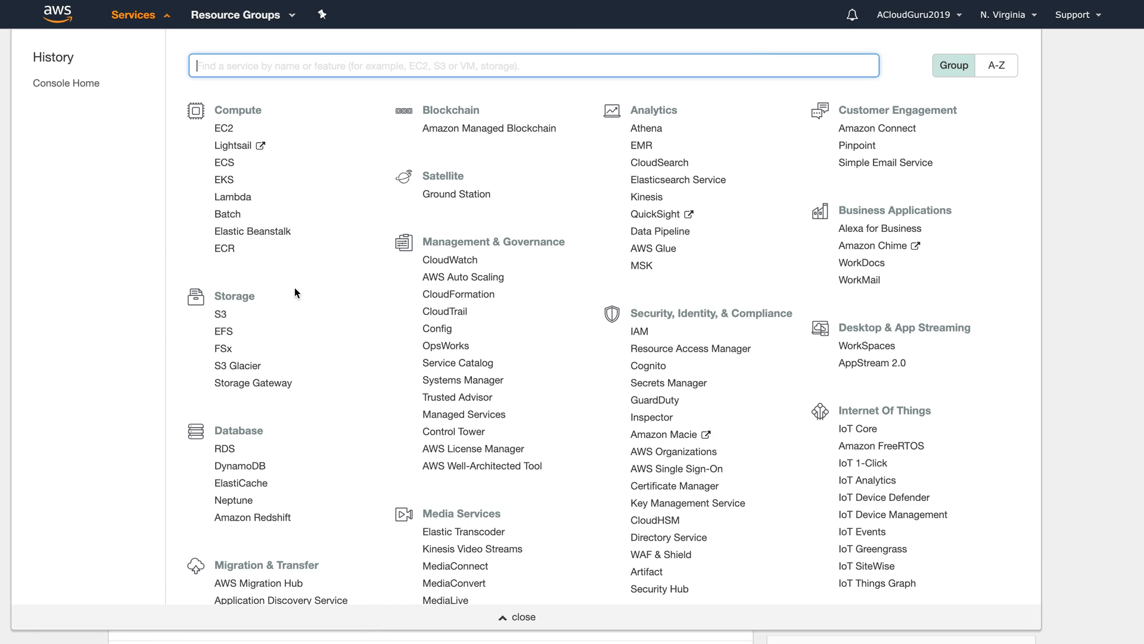
scroll(531, 353, "down", 5)
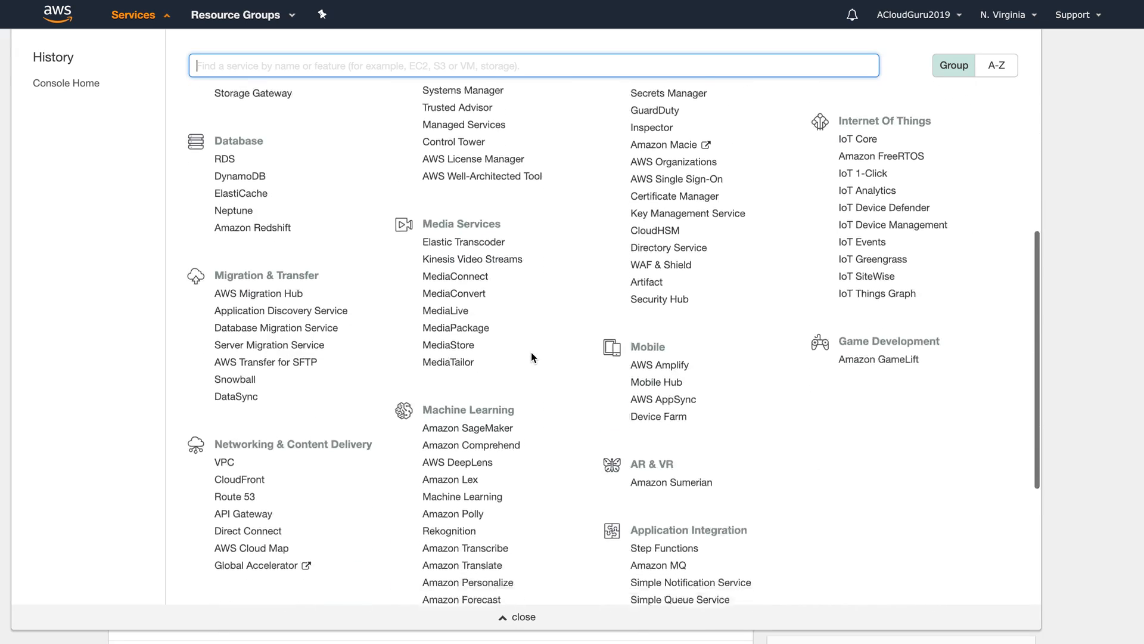
scroll(531, 352, "up", 10)
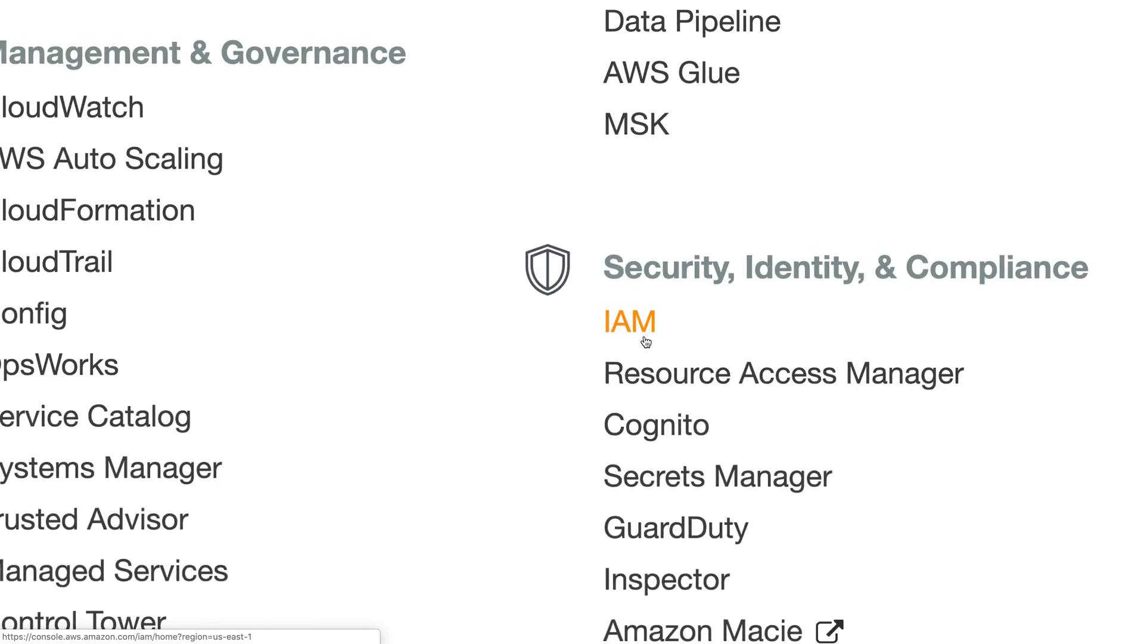
left_click(641, 332)
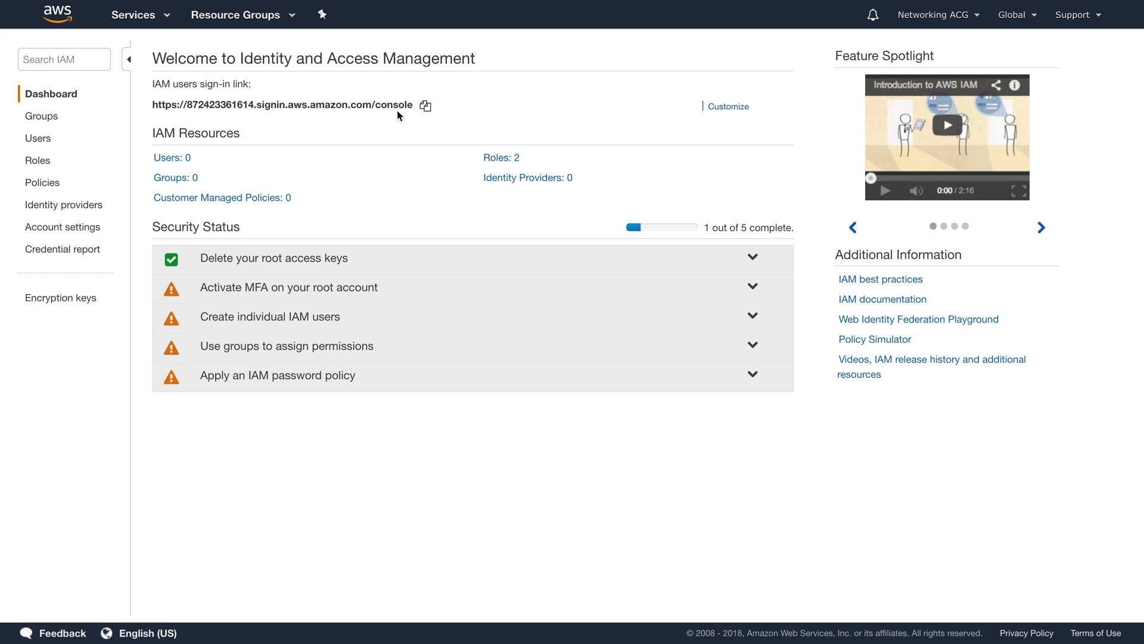
Customize the IAM users sign-in link by trying to create the account alias acloudguru.
left_click(723, 107)
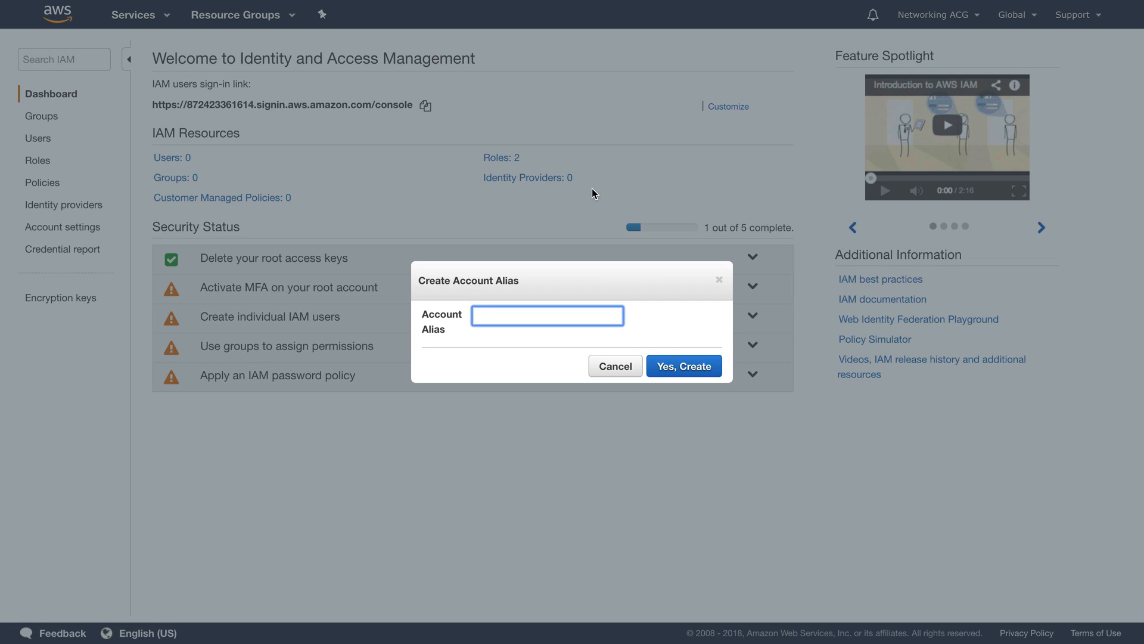
type("acloudguru")
left_click(672, 366)
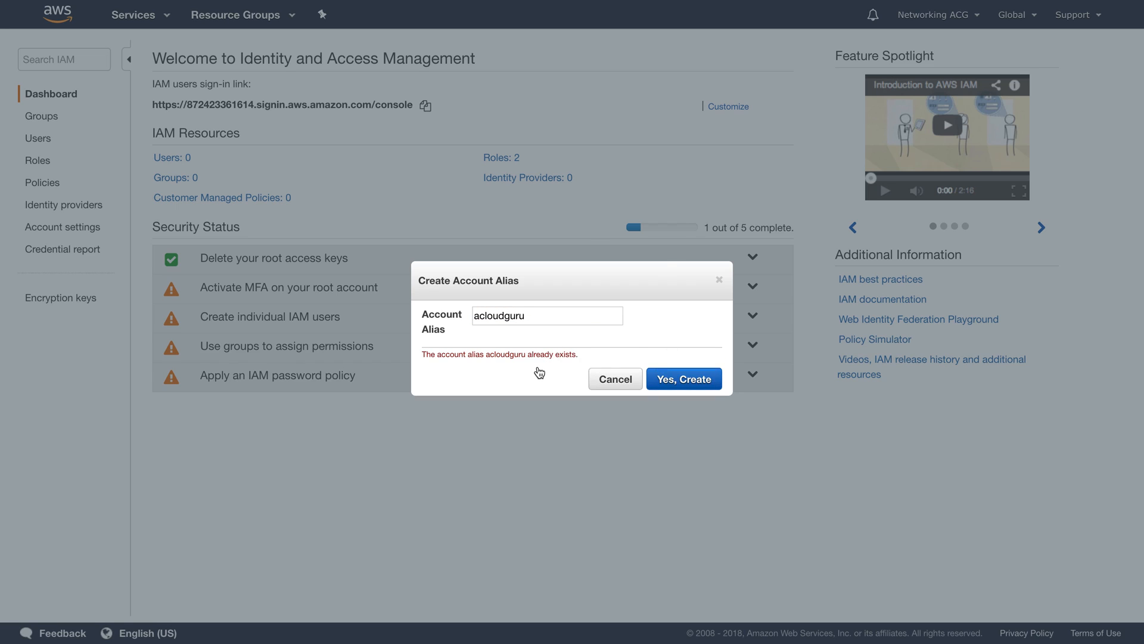
Extend the account alias to acloudguru2019 and try to create it.
left_click(540, 321)
type("2019")
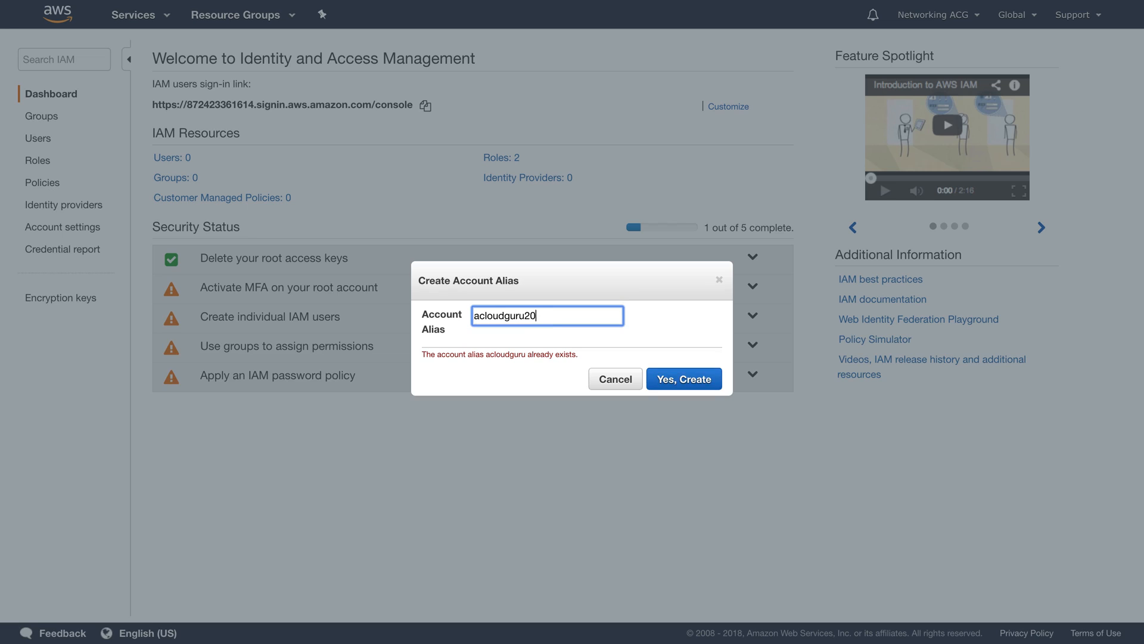
left_click(678, 382)
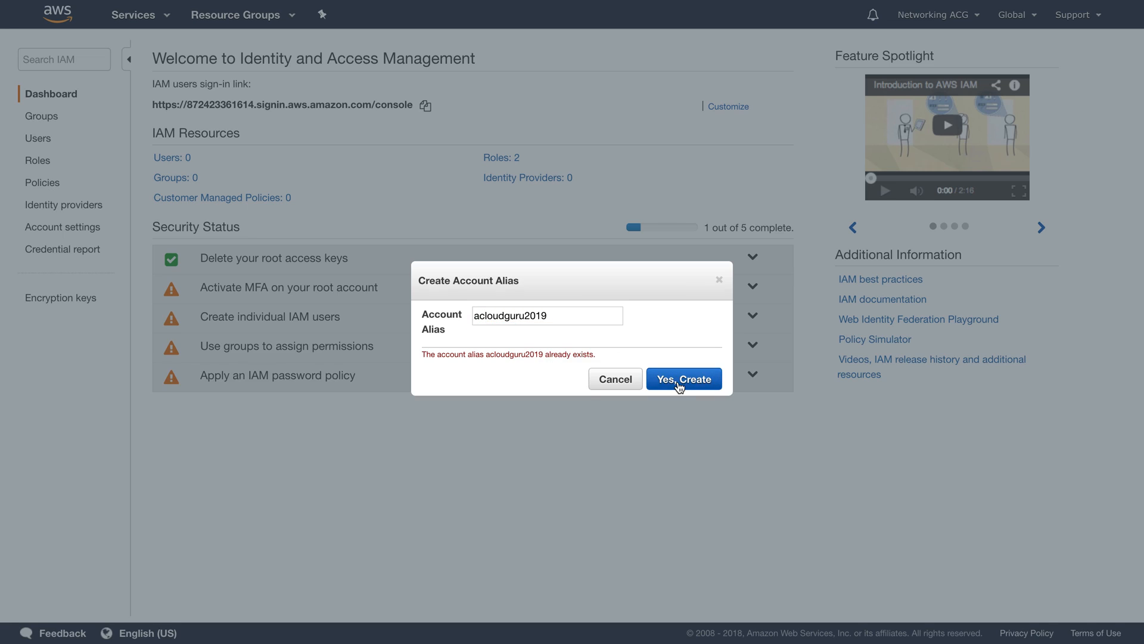
Change the account alias to acloudguru2020 and try to create it.
left_click(550, 314)
key("BackSpace")
key("BackSpace")
key("BackSpace")
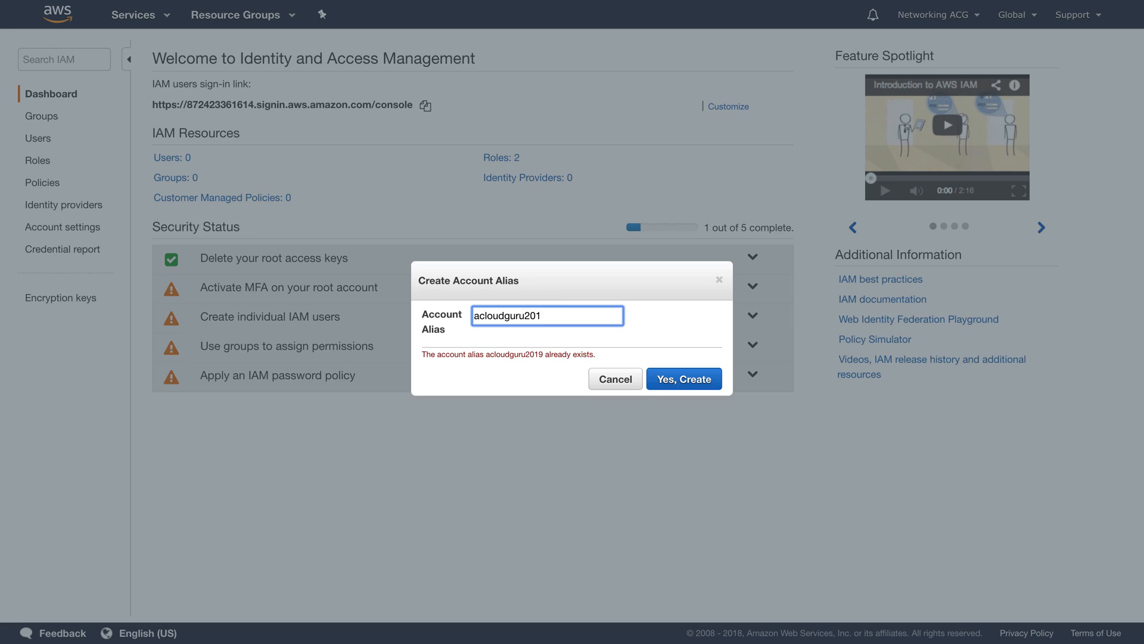
type("202")
key("BackSpace")
key("BackSpace")
key("BackSpace")
type("020")
left_click(693, 383)
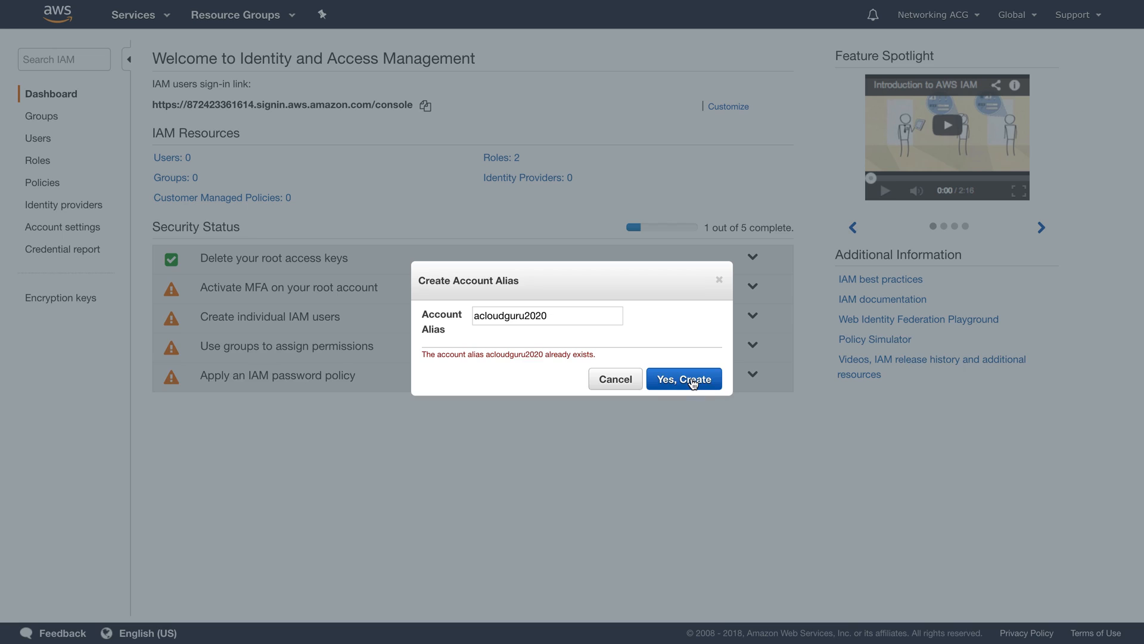
Append a first name to the alias acloudguru2020 and create the account alias.
left_click(567, 321)
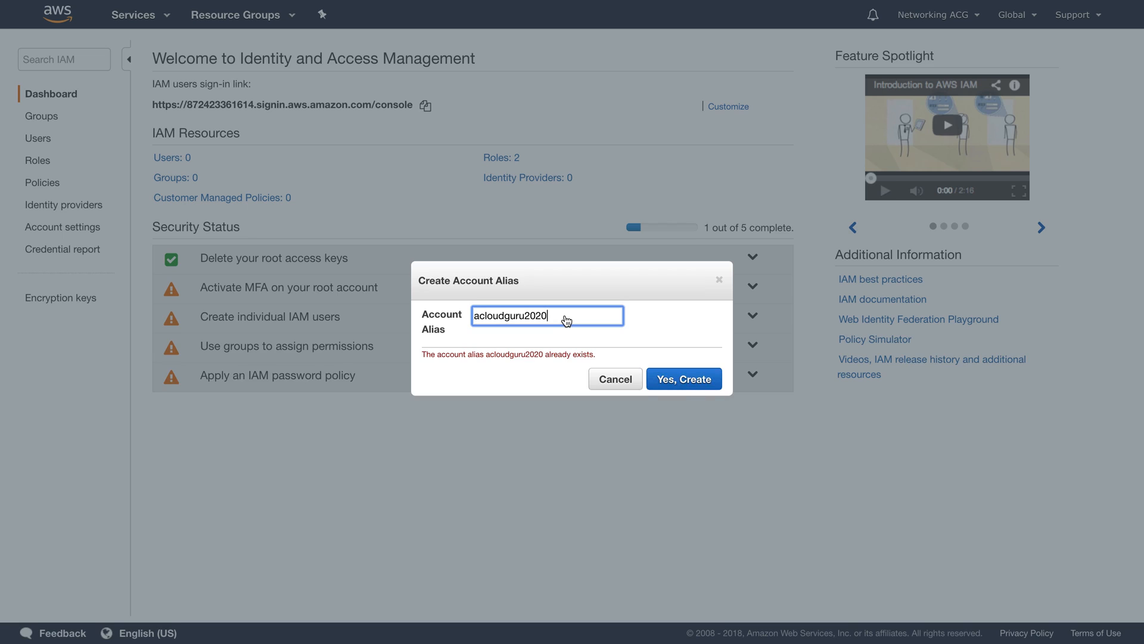
type("ryab")
key("BackSpace")
type("n")
left_click(679, 382)
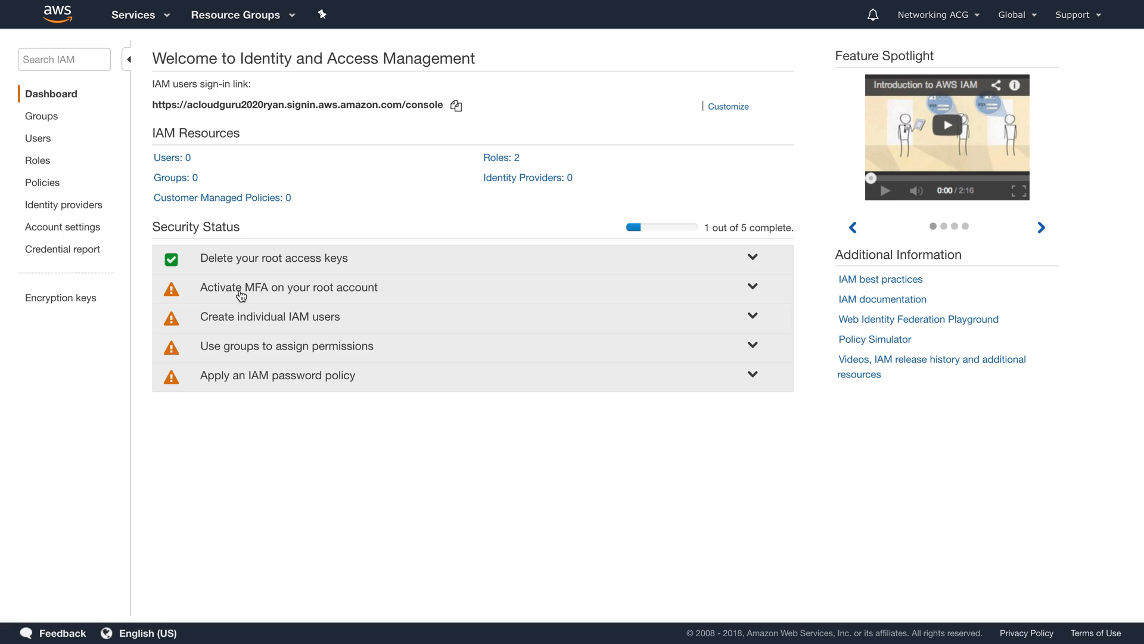
Open the root account's multi-factor authentication credentials and start activating a virtual MFA device.
left_click(241, 296)
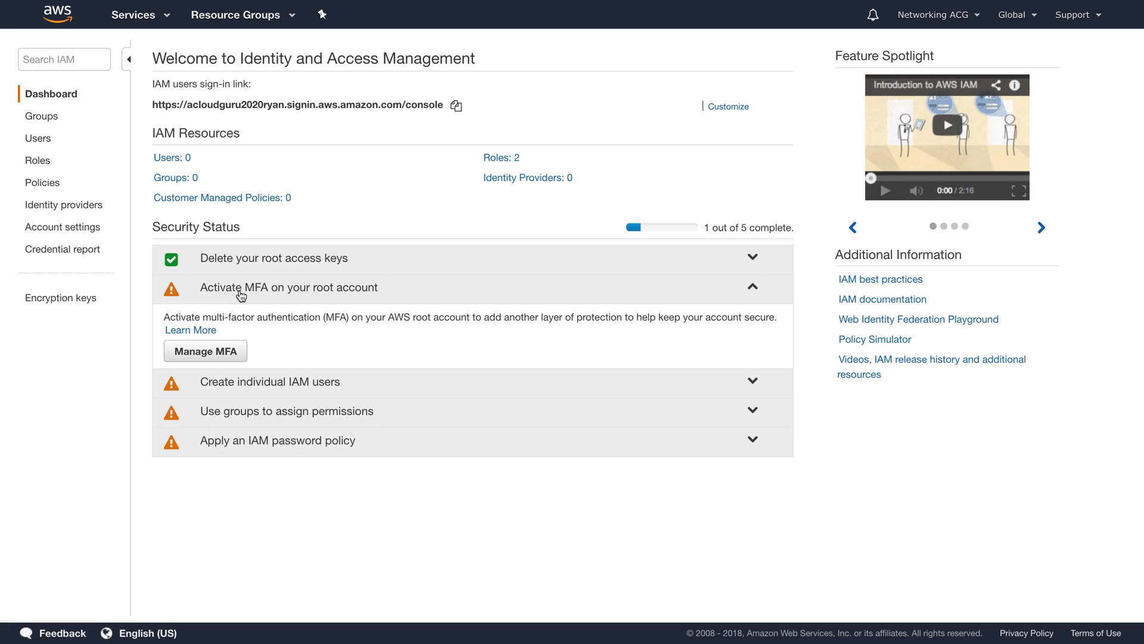
left_click(227, 351)
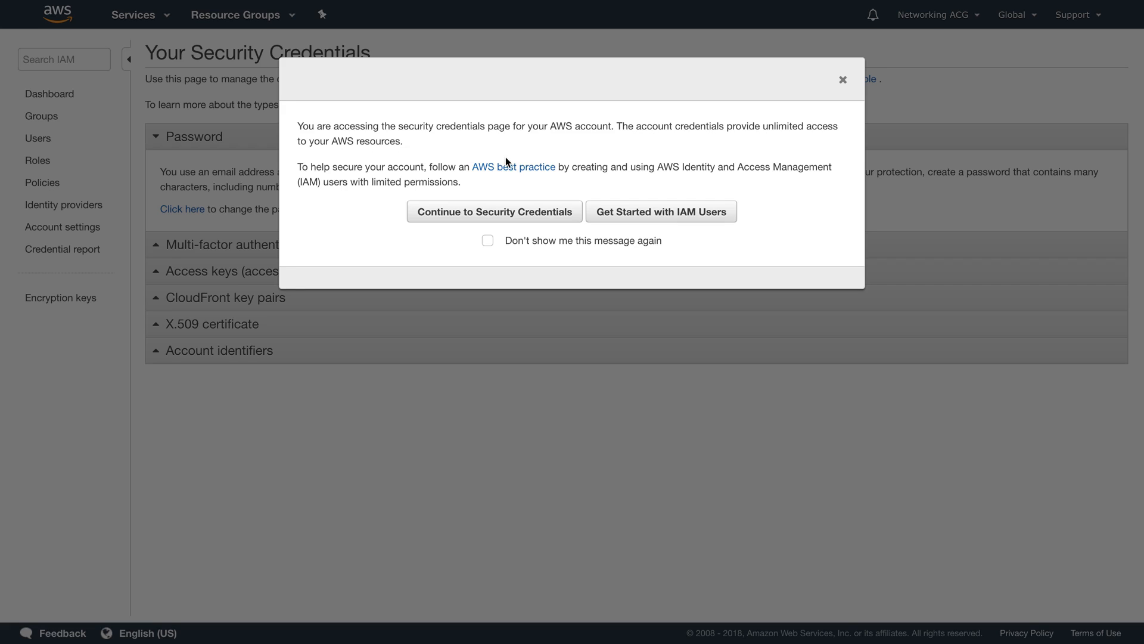
left_click(481, 213)
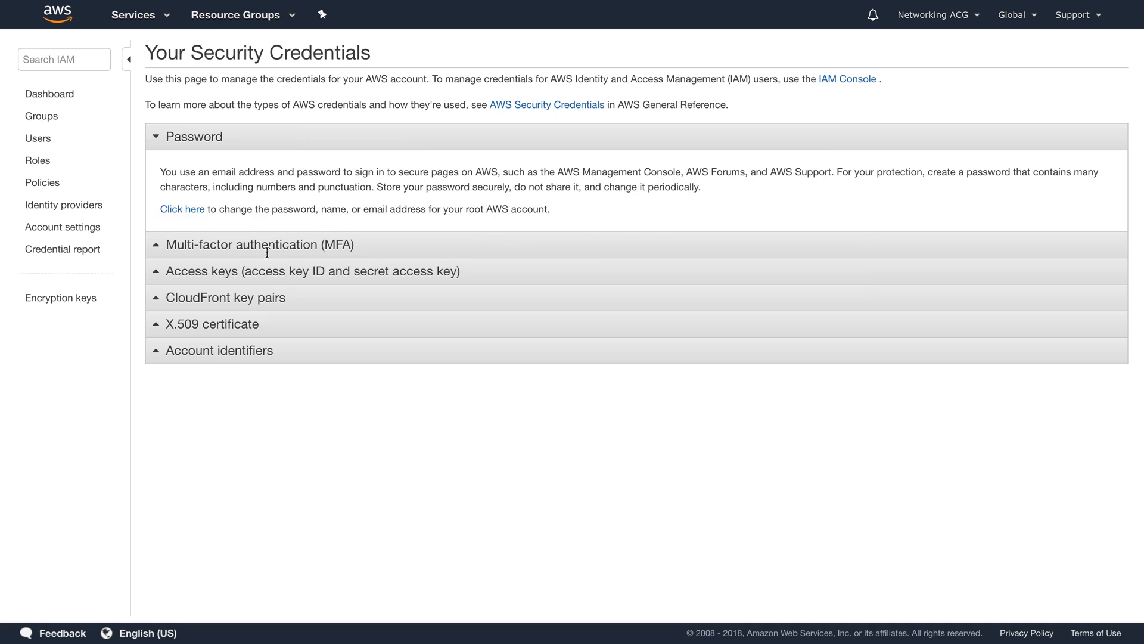
left_click(157, 246)
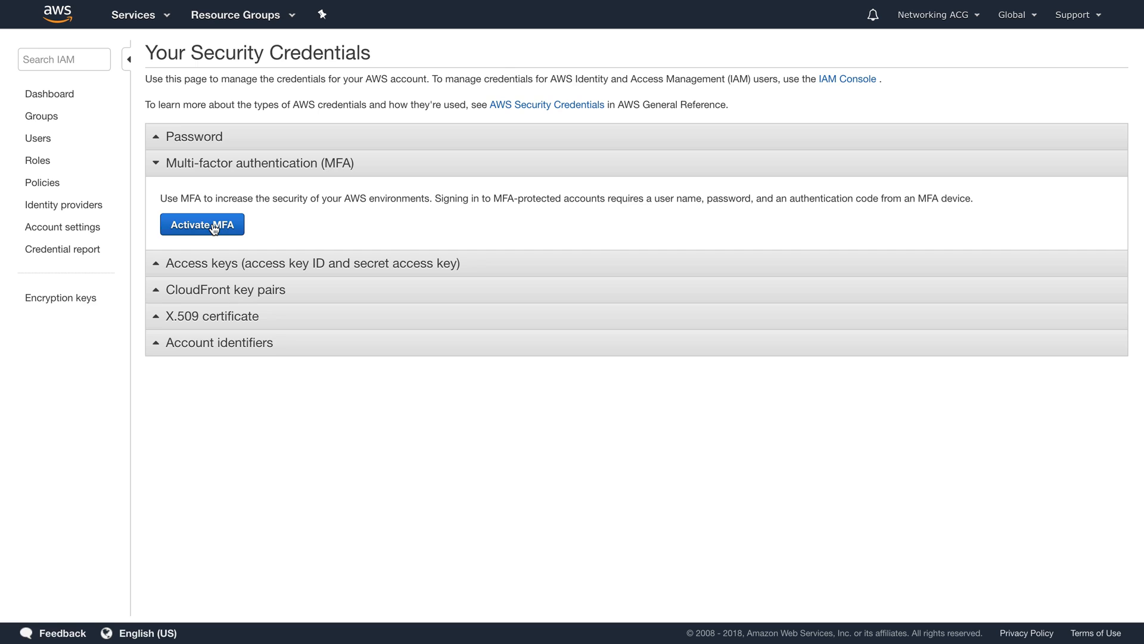
left_click(213, 228)
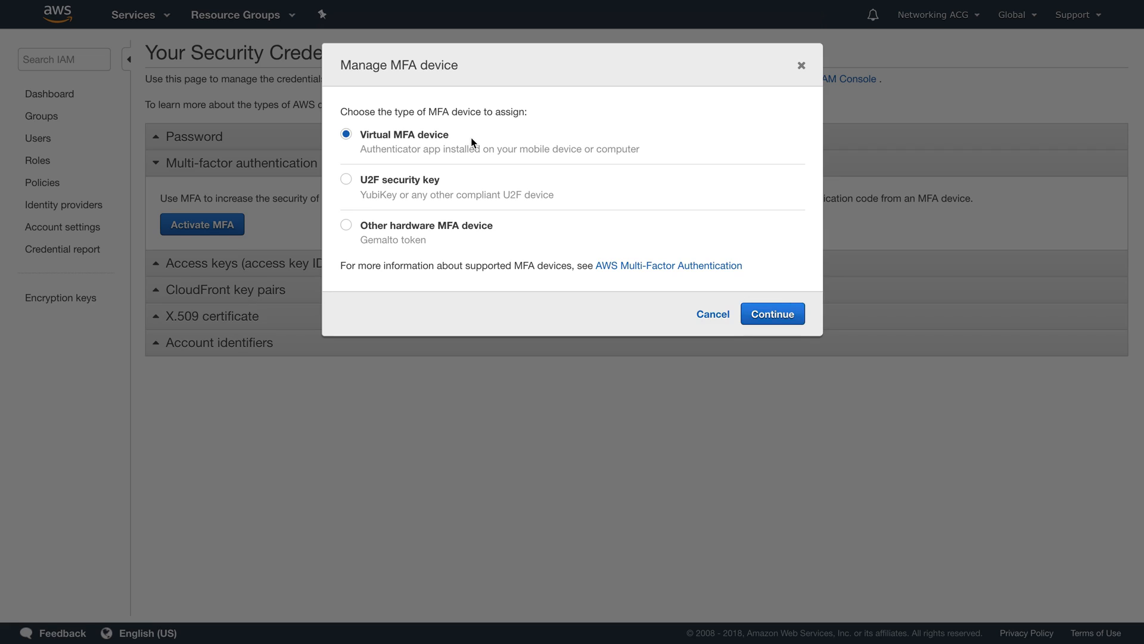
left_click(768, 310)
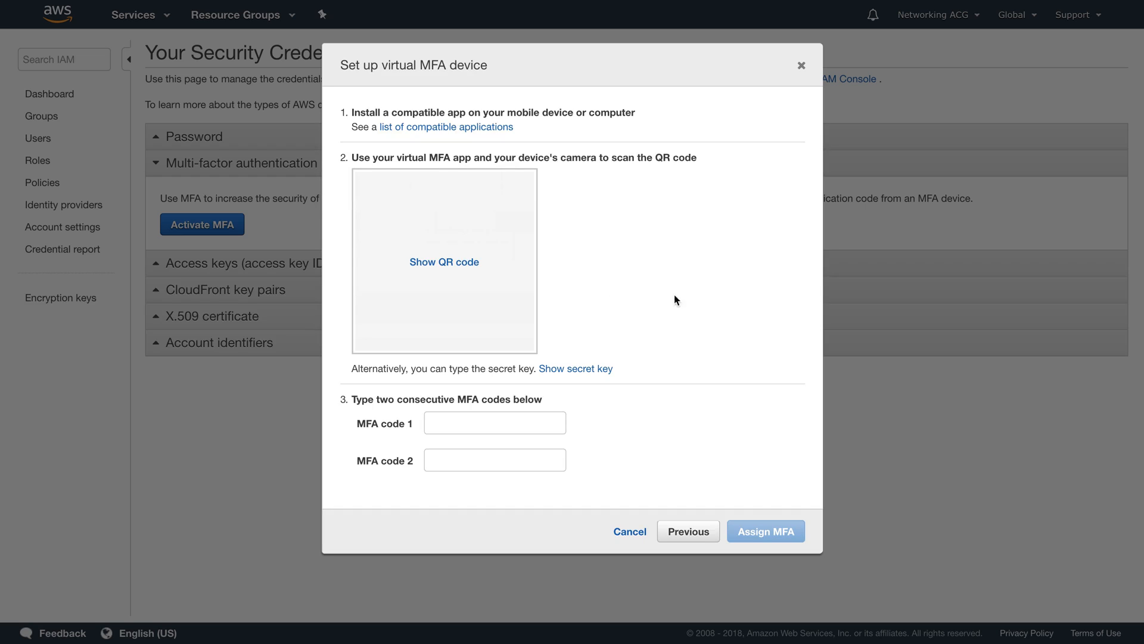
Show the MFA setup QR code and scan it as a new entry in the Authenticator phone app.
left_click(442, 264)
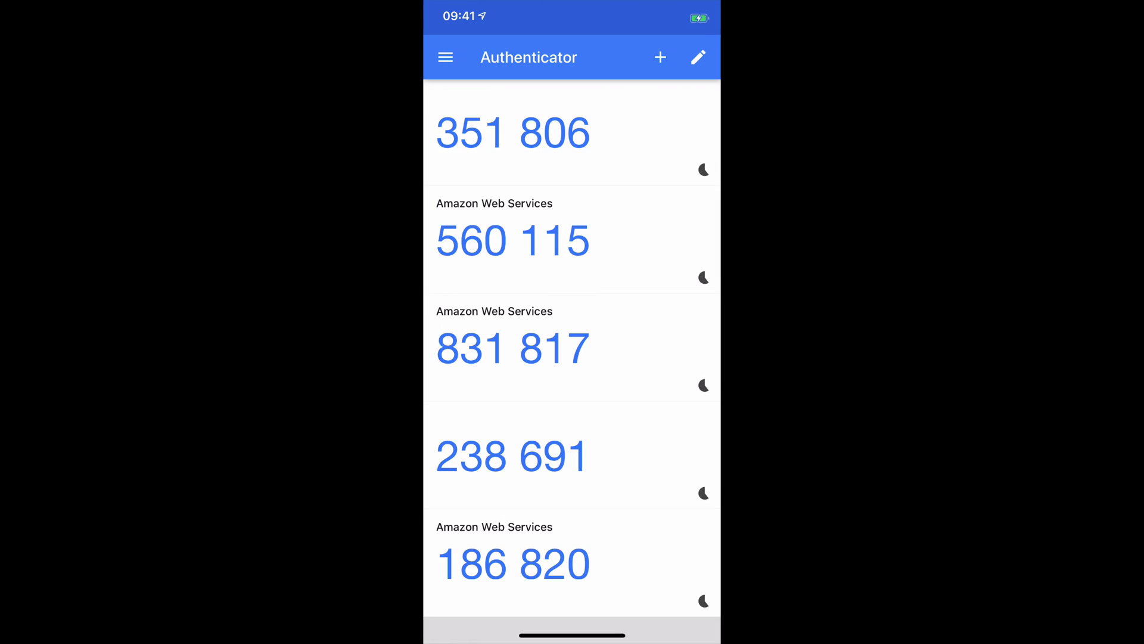
left_click(660, 57)
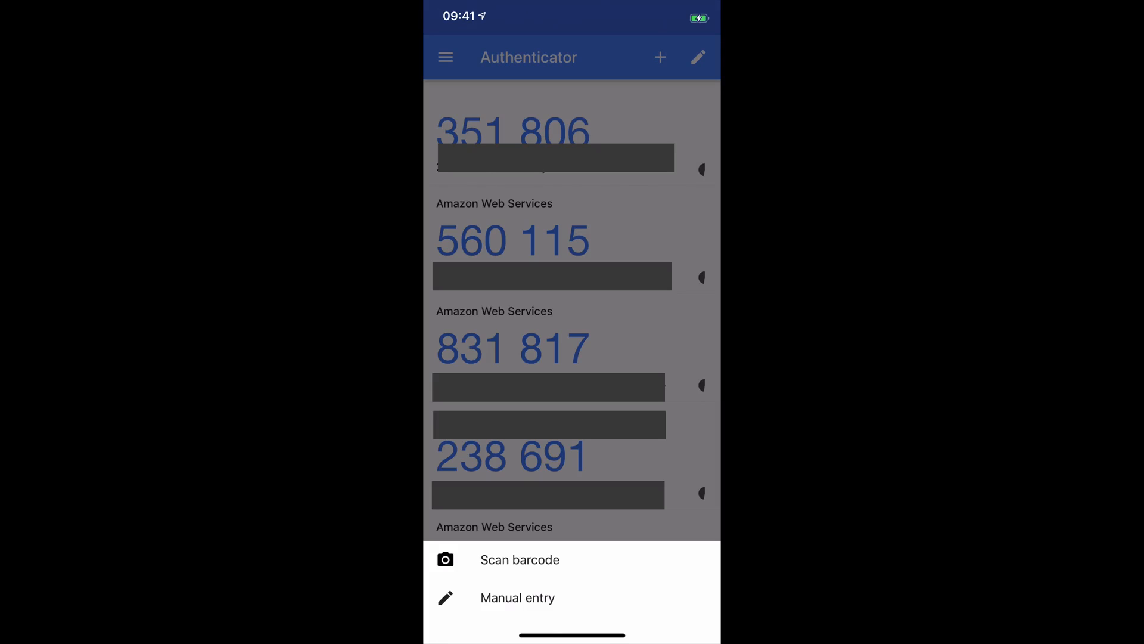
left_click(519, 559)
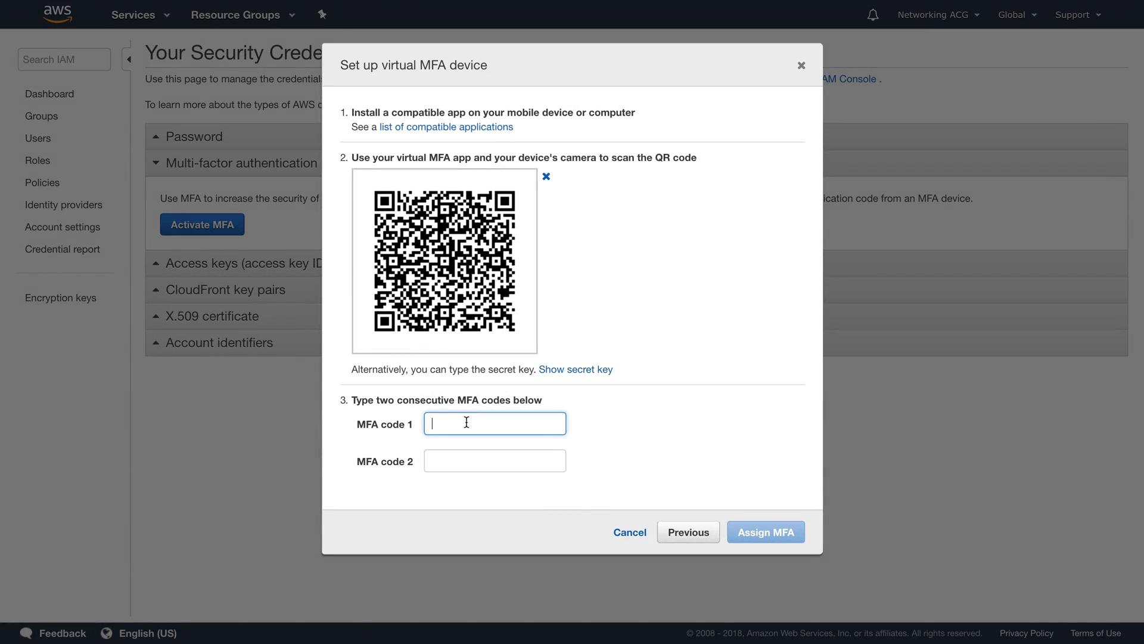
Enter two consecutive MFA codes from the authenticator, assign the virtual MFA device and close the setup dialog.
left_click(476, 455)
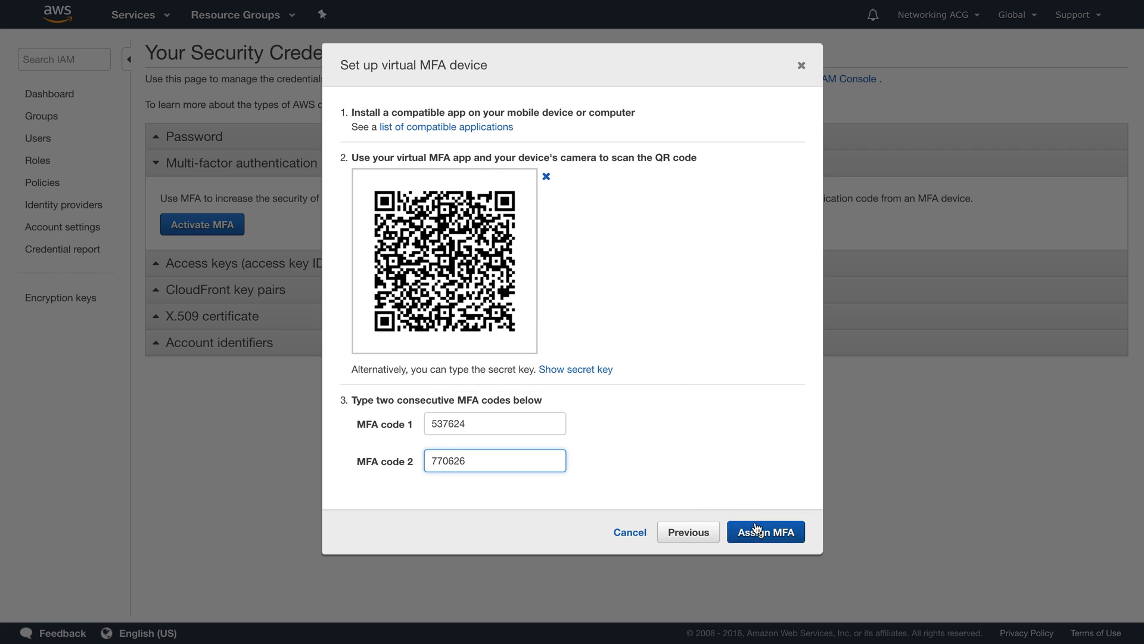
left_click(758, 531)
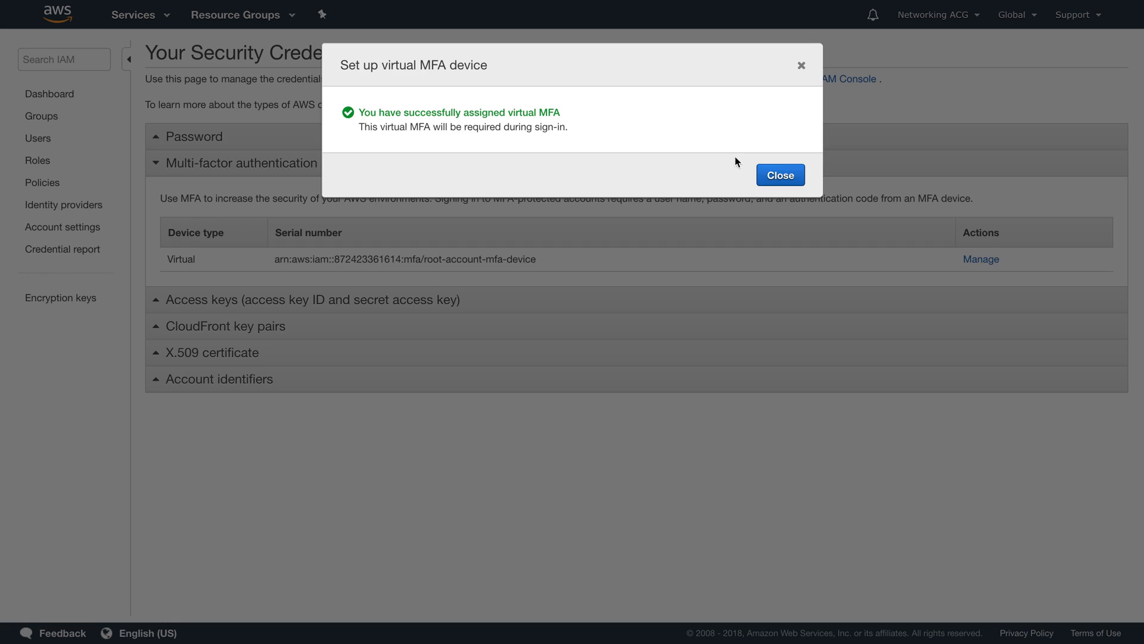
left_click(781, 175)
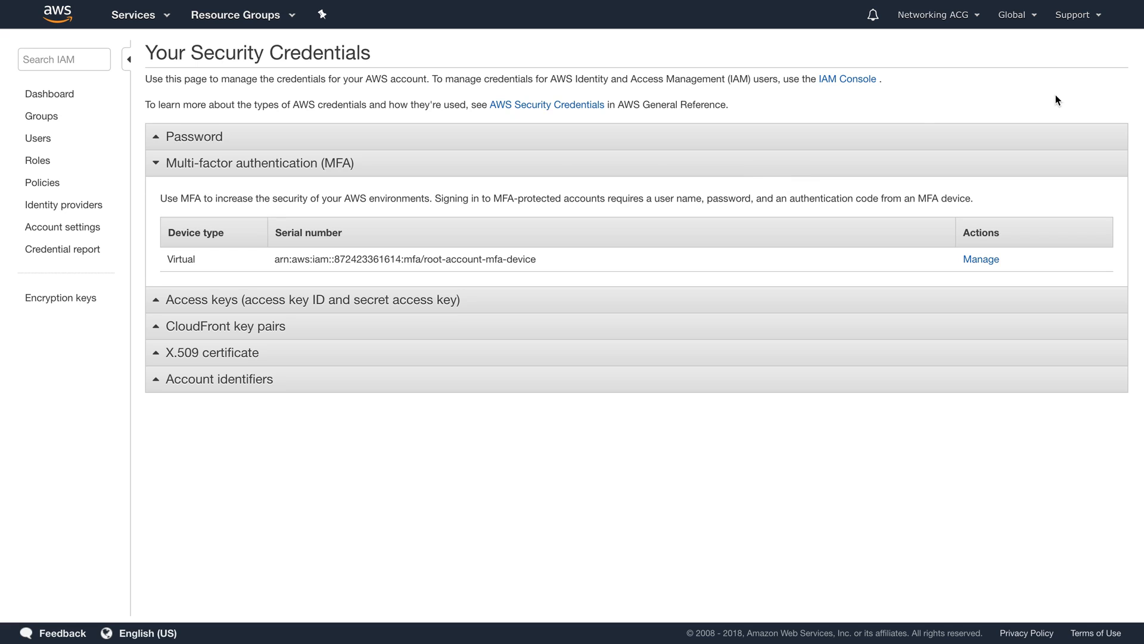
Return from the security credentials page to the IAM dashboard and open user management from the Create individual IAM users item.
left_click(206, 136)
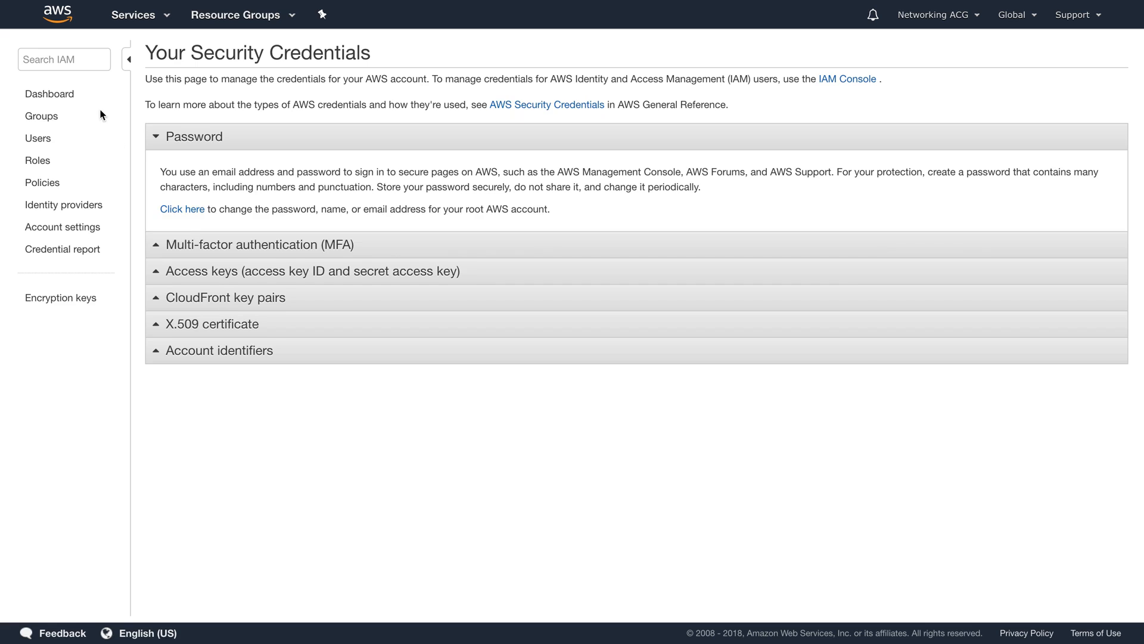
left_click(51, 96)
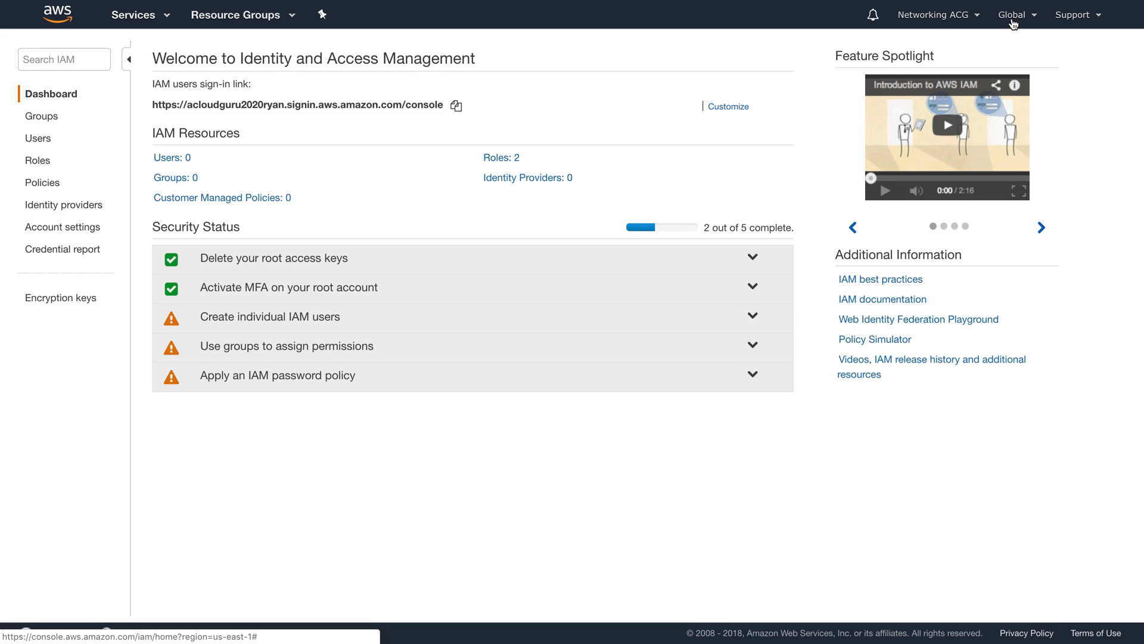
left_click(251, 325)
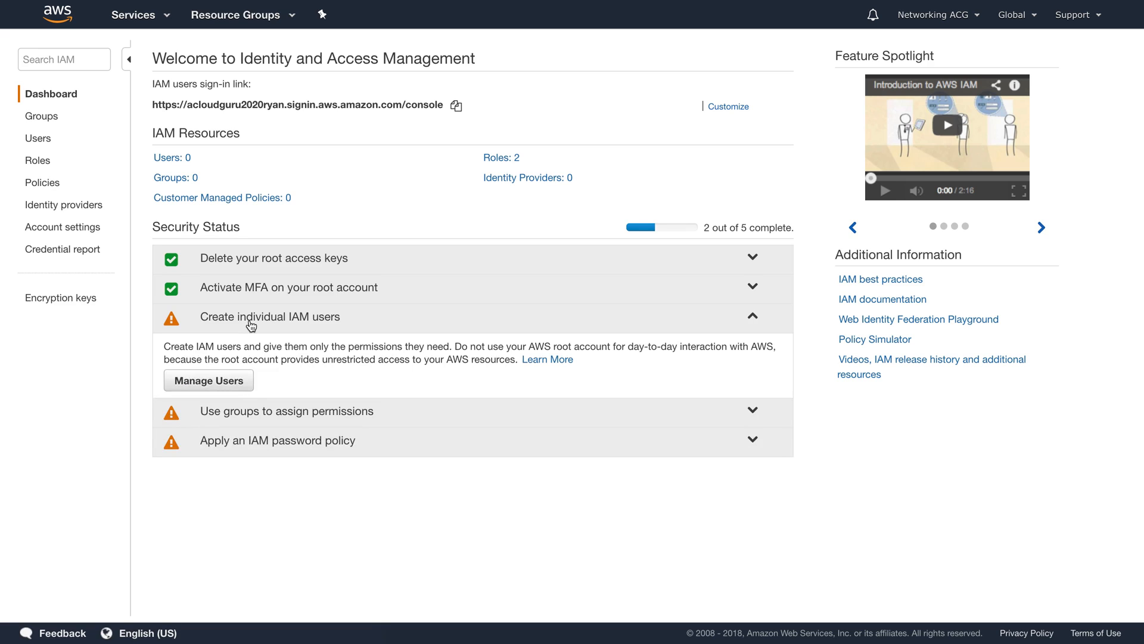
left_click(232, 375)
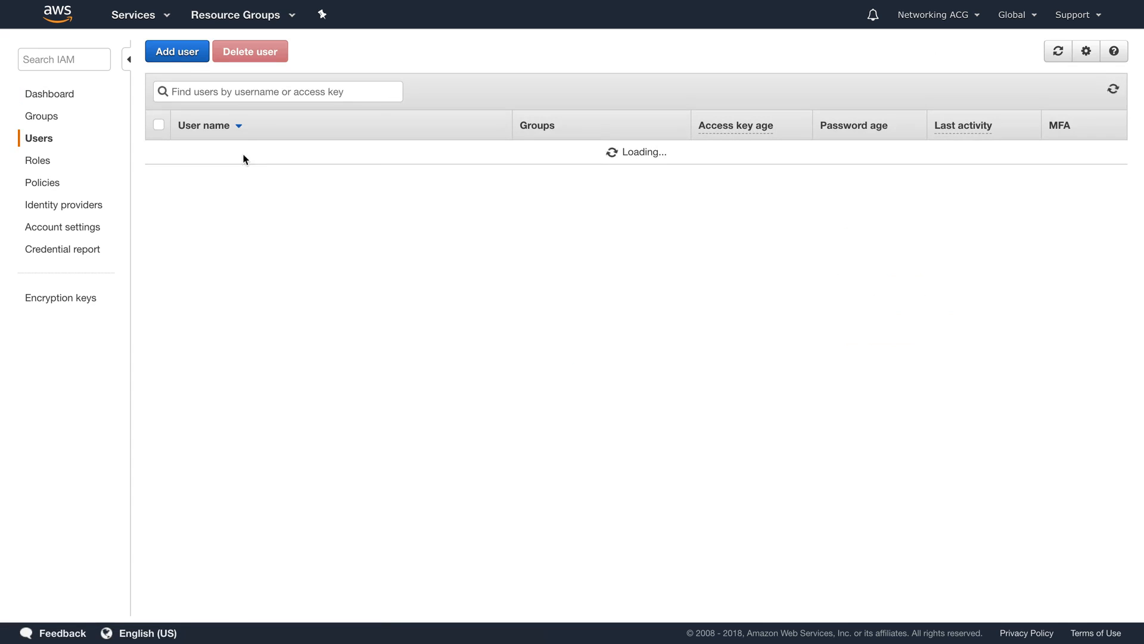
Start adding a new IAM user and enter the person's first and last name, separated by a dot, as the user name.
left_click(177, 52)
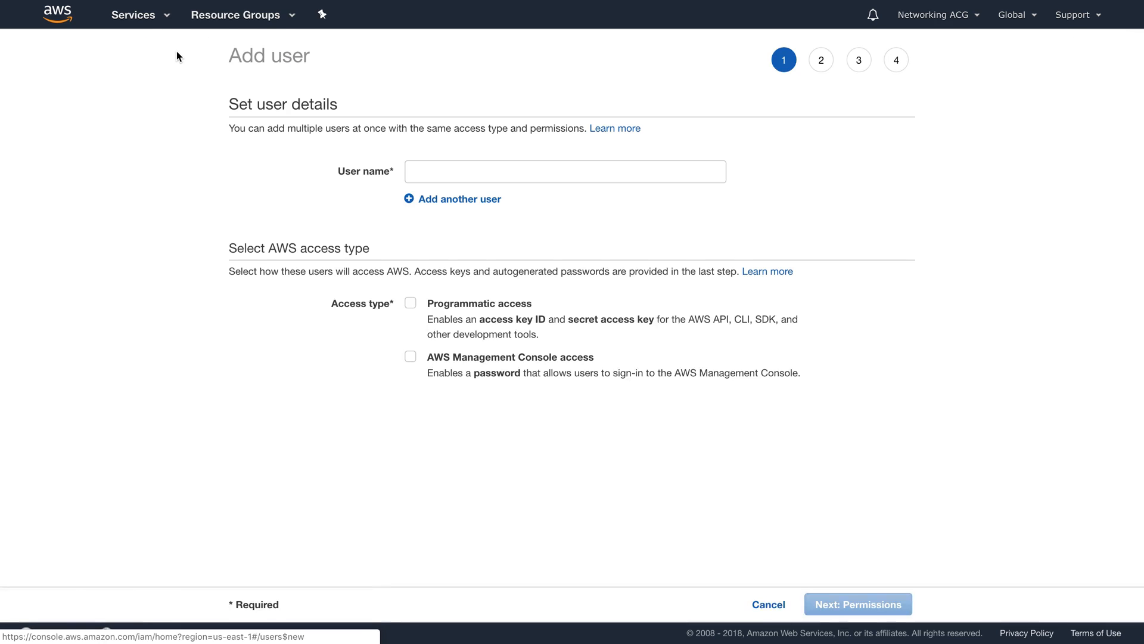
left_click(485, 173)
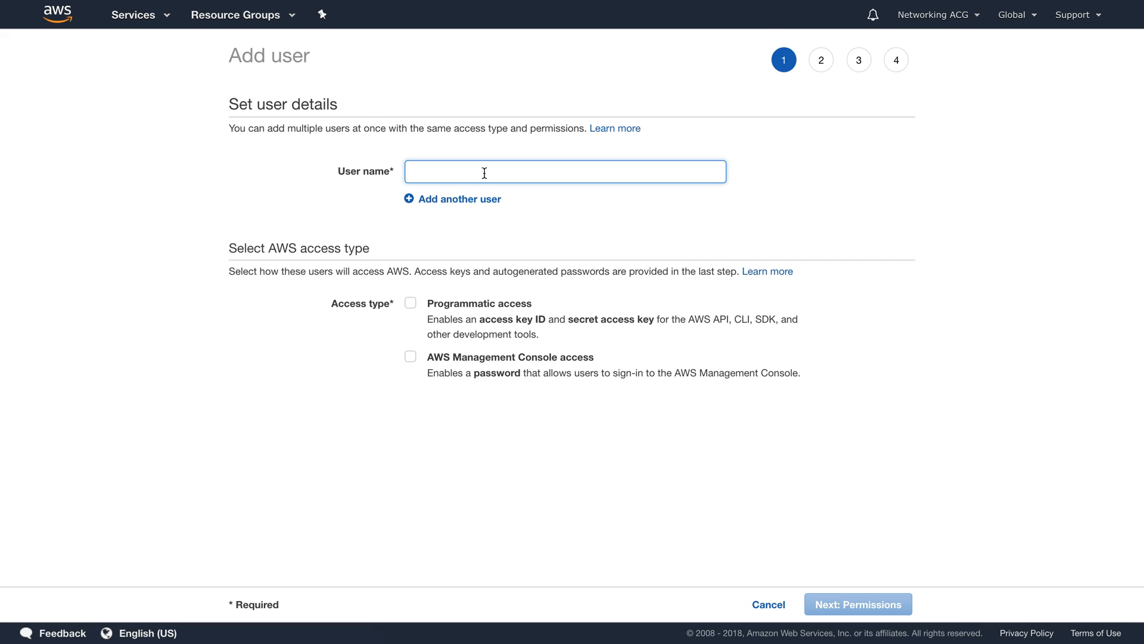
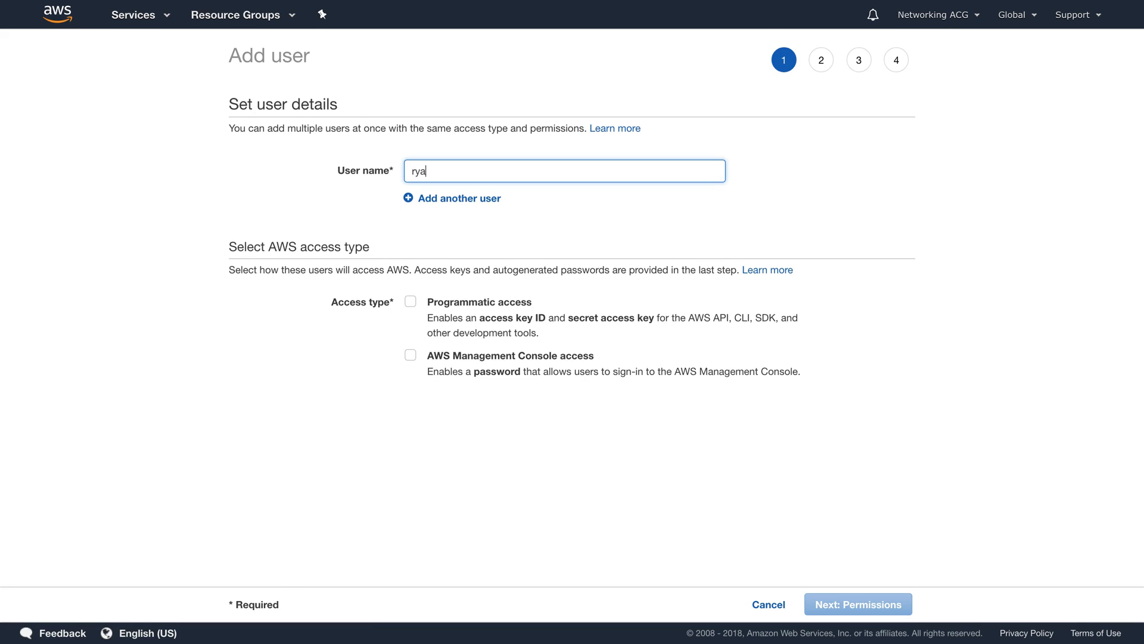
left_click(560, 230)
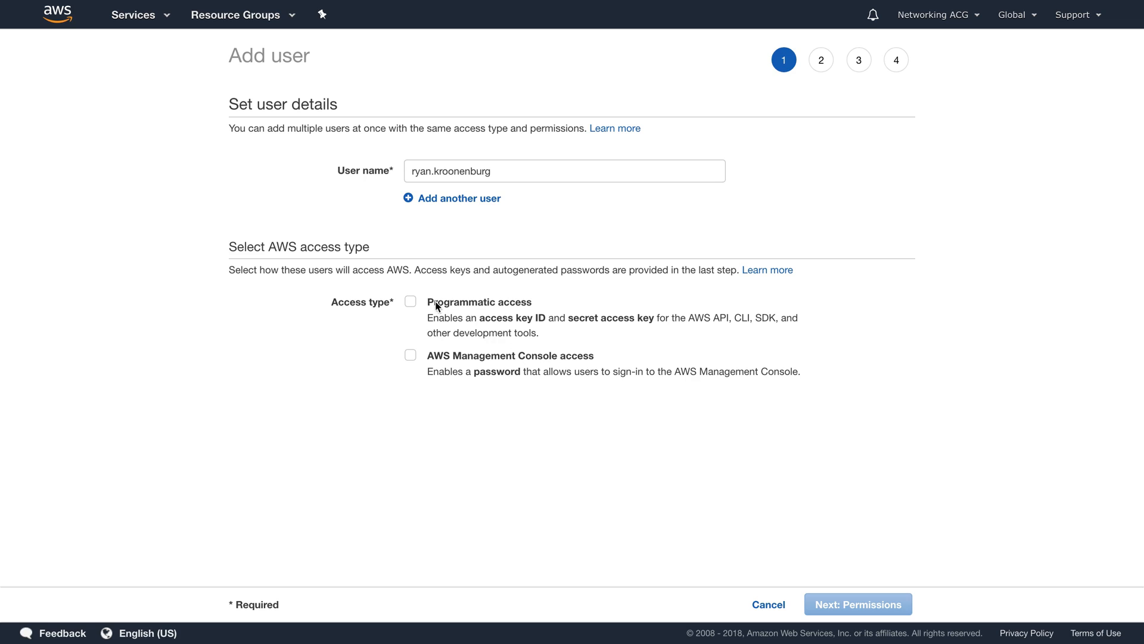
Enable programmatic access and AWS Management Console access with an autogenerated password, and proceed to the permissions.
left_click(411, 303)
left_click(411, 356)
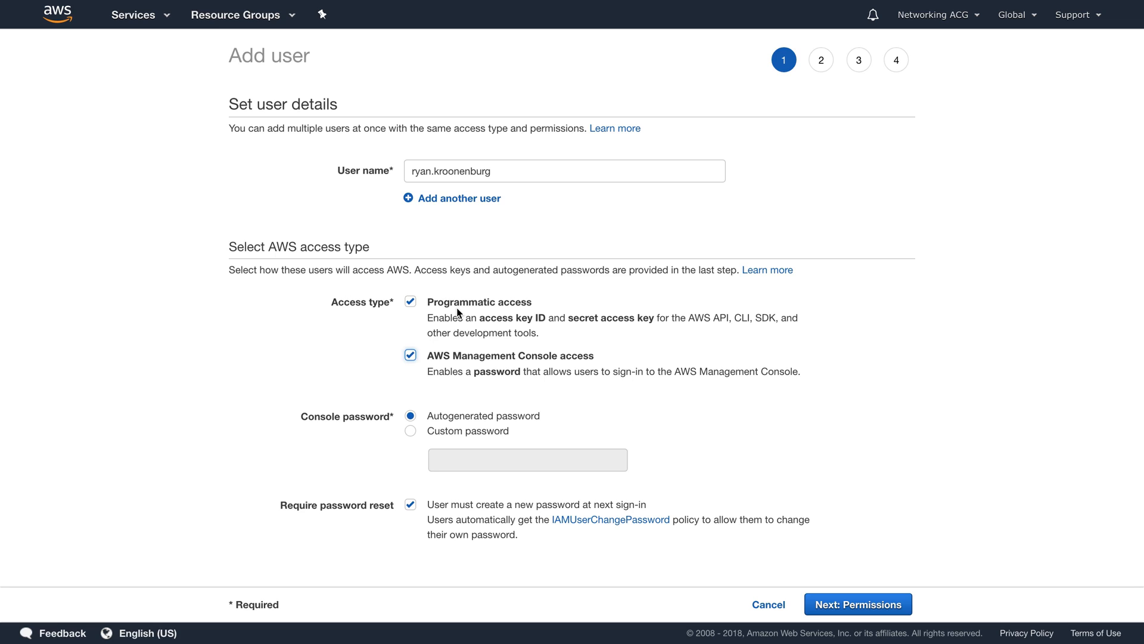
scroll(456, 307, "down", 1)
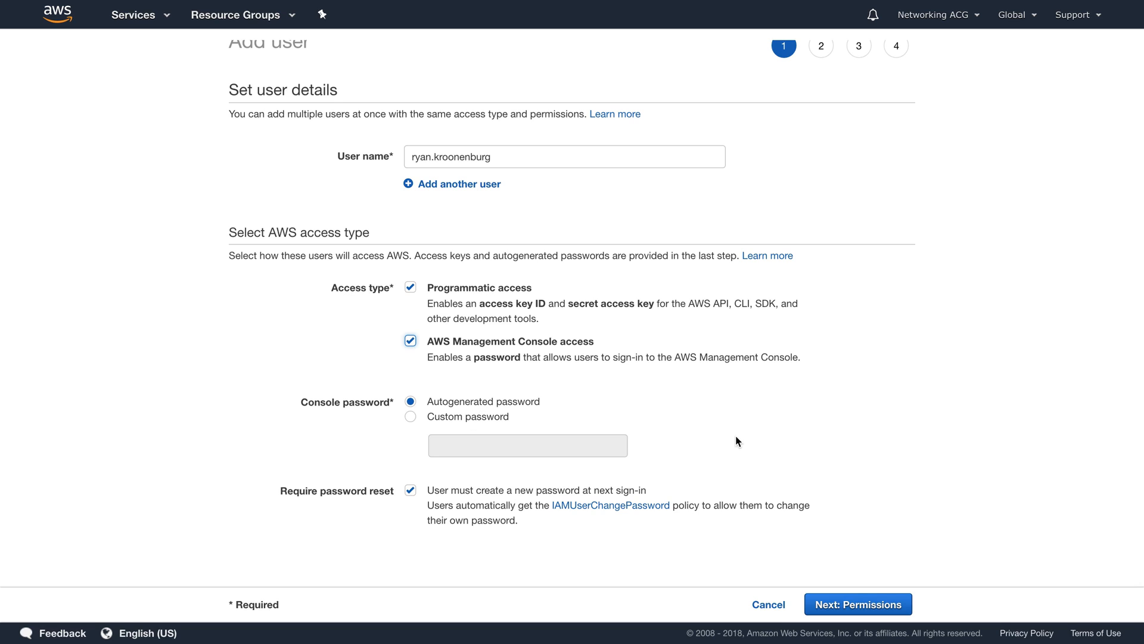
left_click(862, 609)
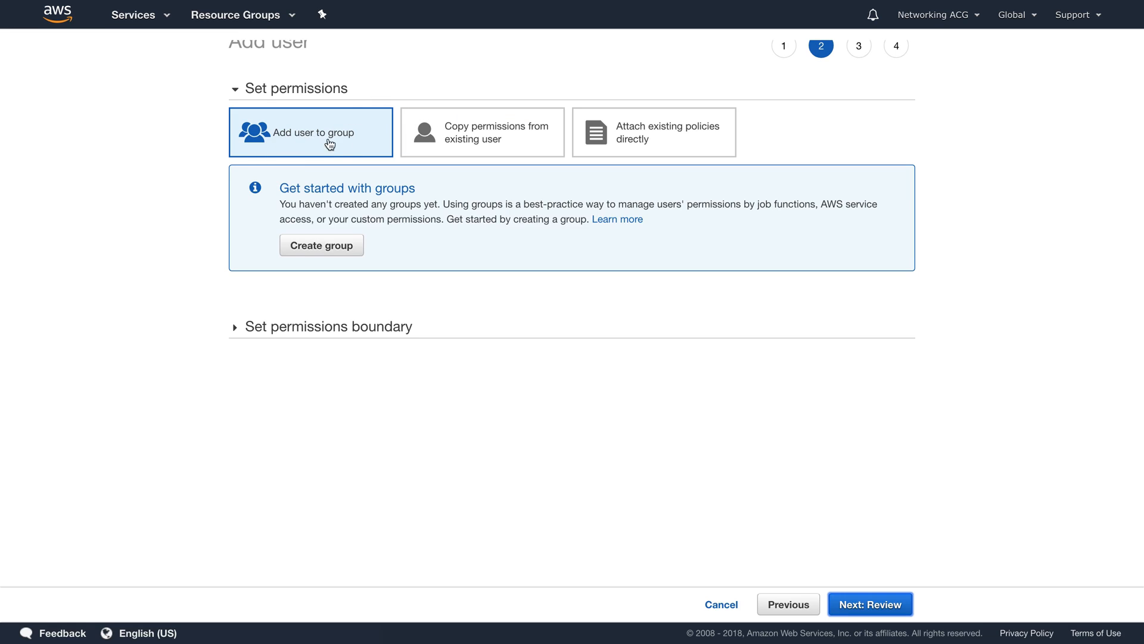
Start a new group named Developers for the user and select the AdministratorAccess policy for it.
left_click(331, 250)
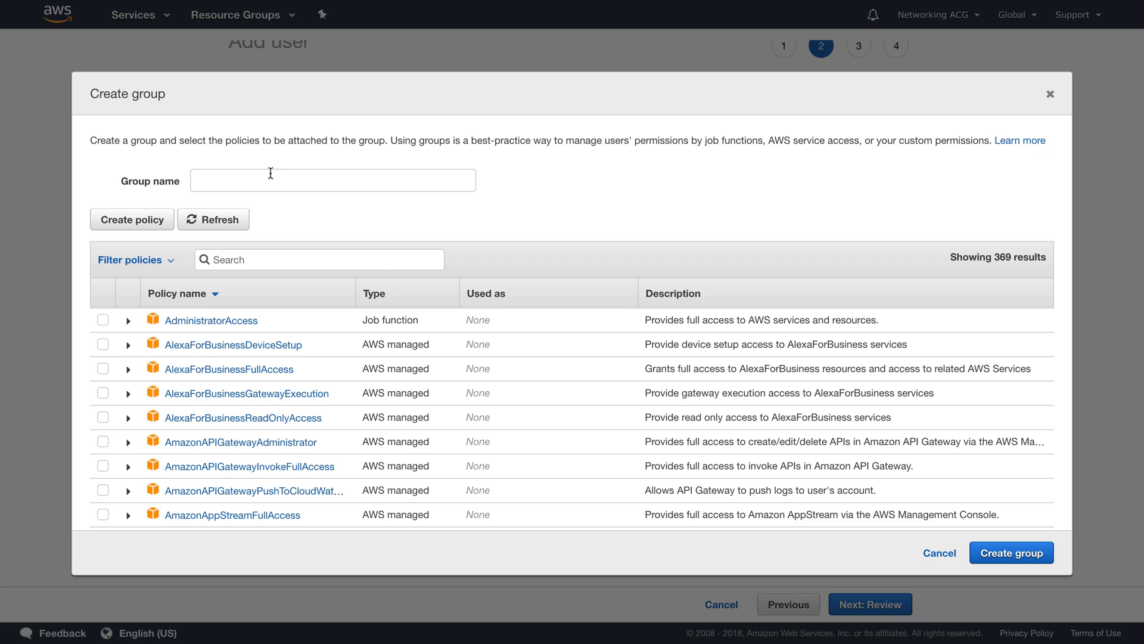
left_click(270, 173)
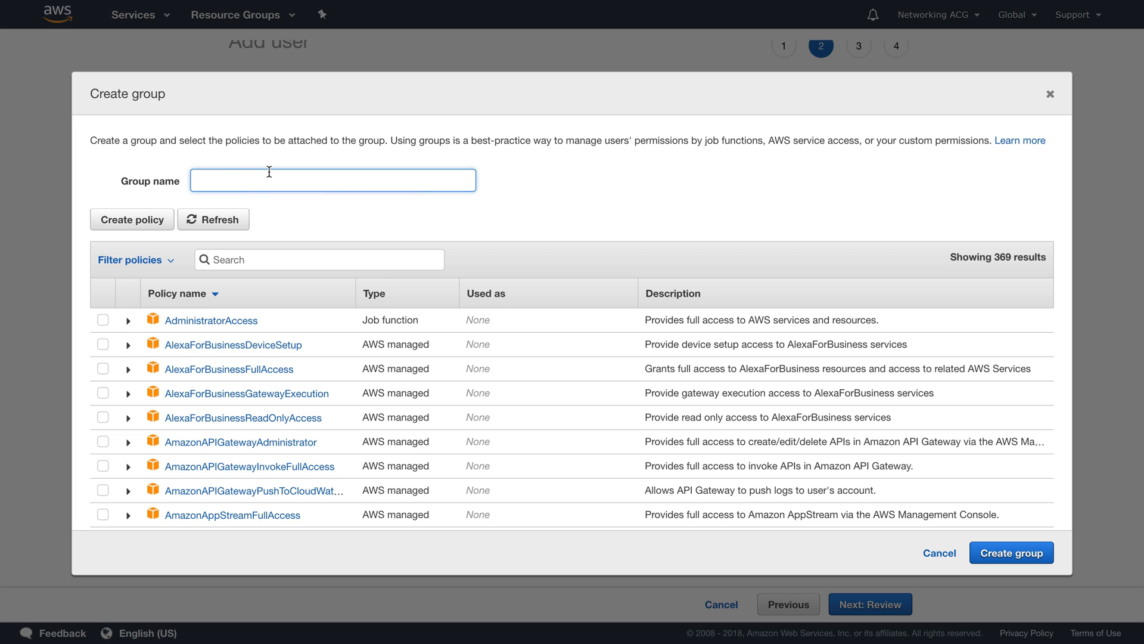
type("Developers")
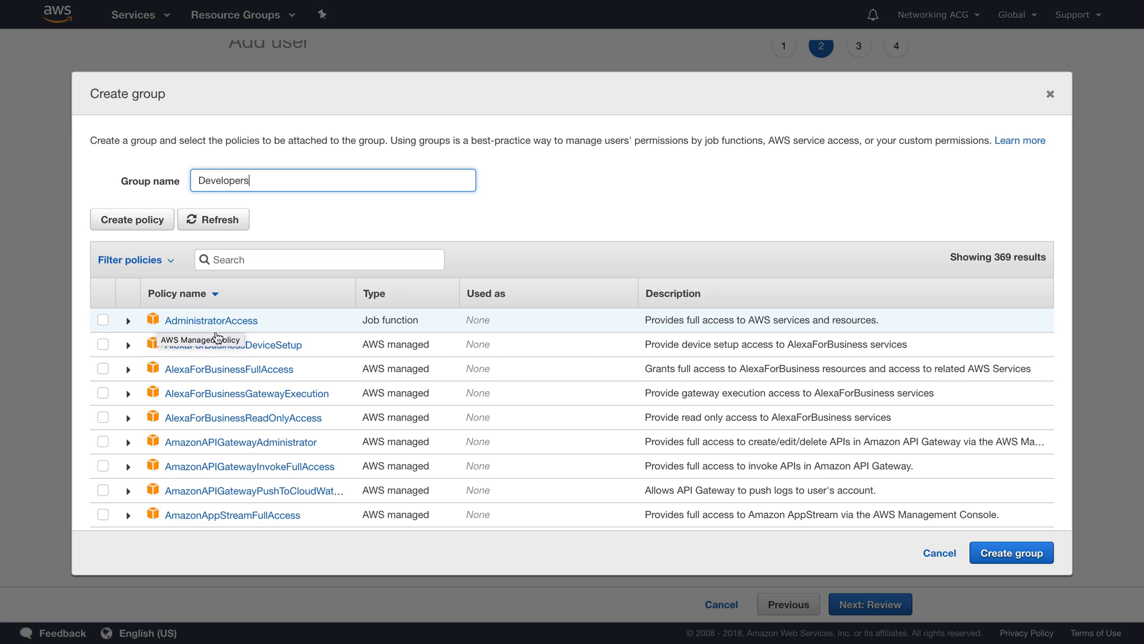
left_click(105, 322)
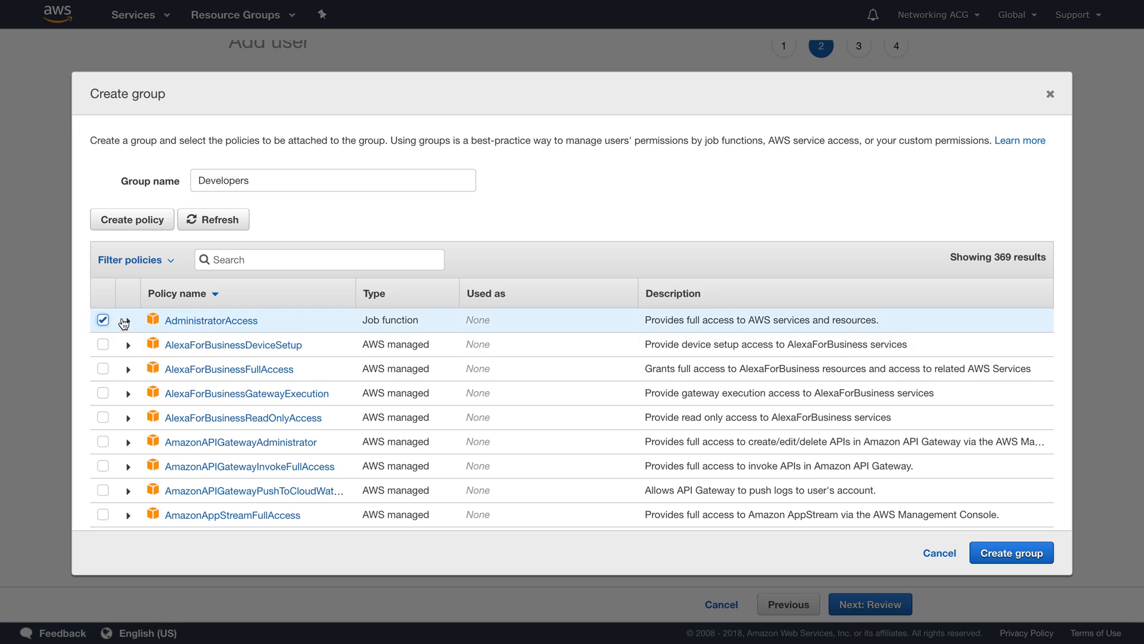
Browse the available policies, search them for Billing and Databa, and clear the search.
left_click(232, 262)
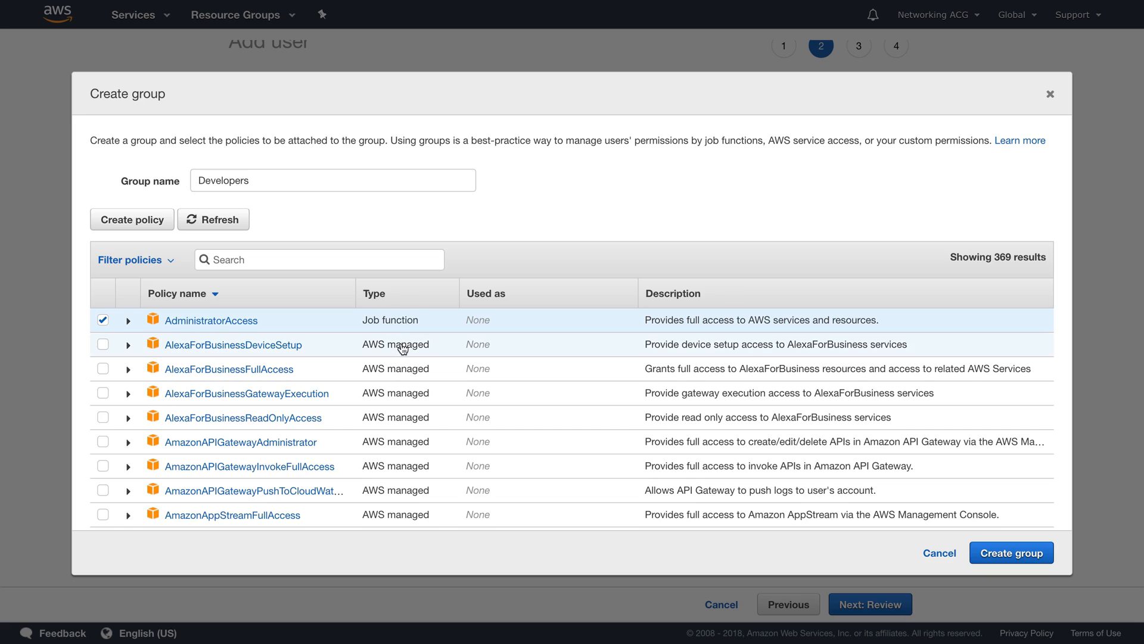
scroll(402, 349, "down", 15)
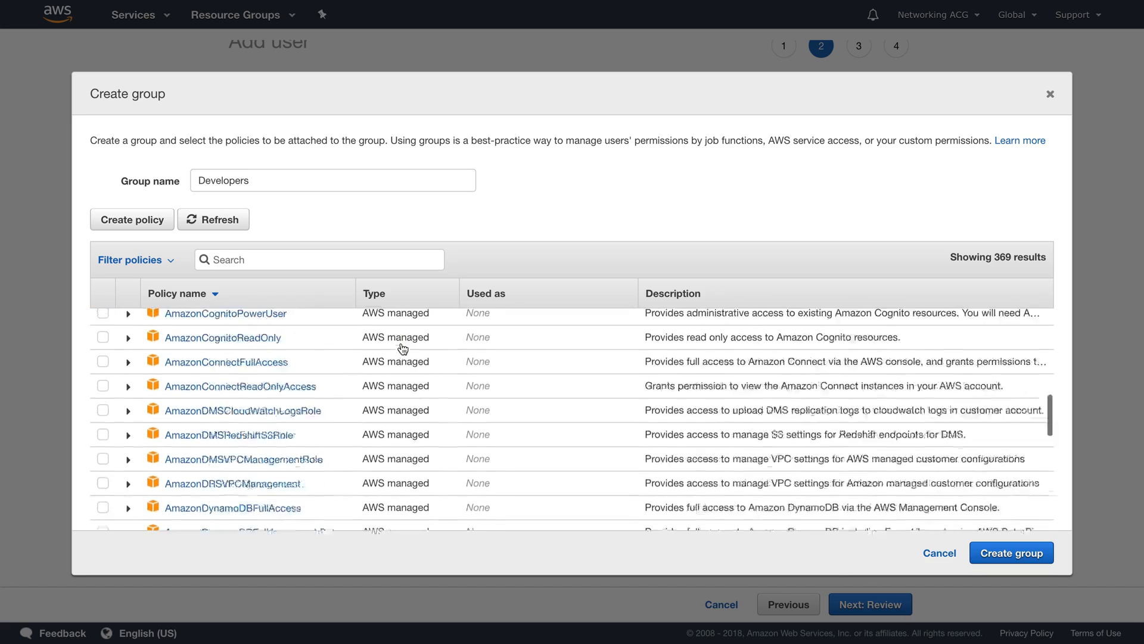
scroll(403, 348, "down", 15)
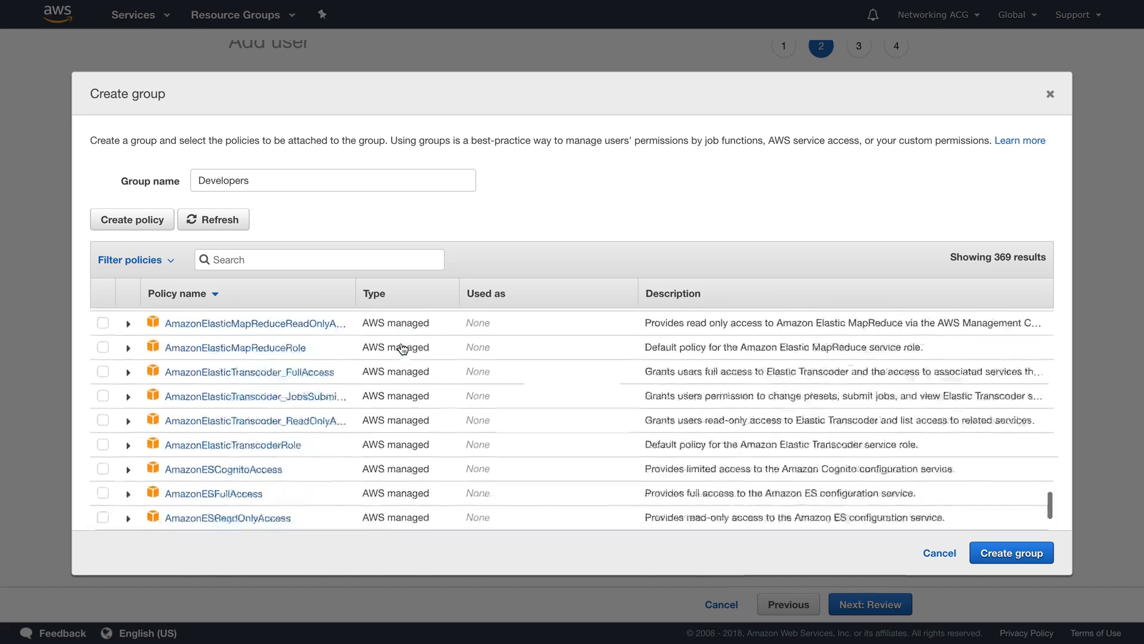
scroll(402, 349, "up", 20)
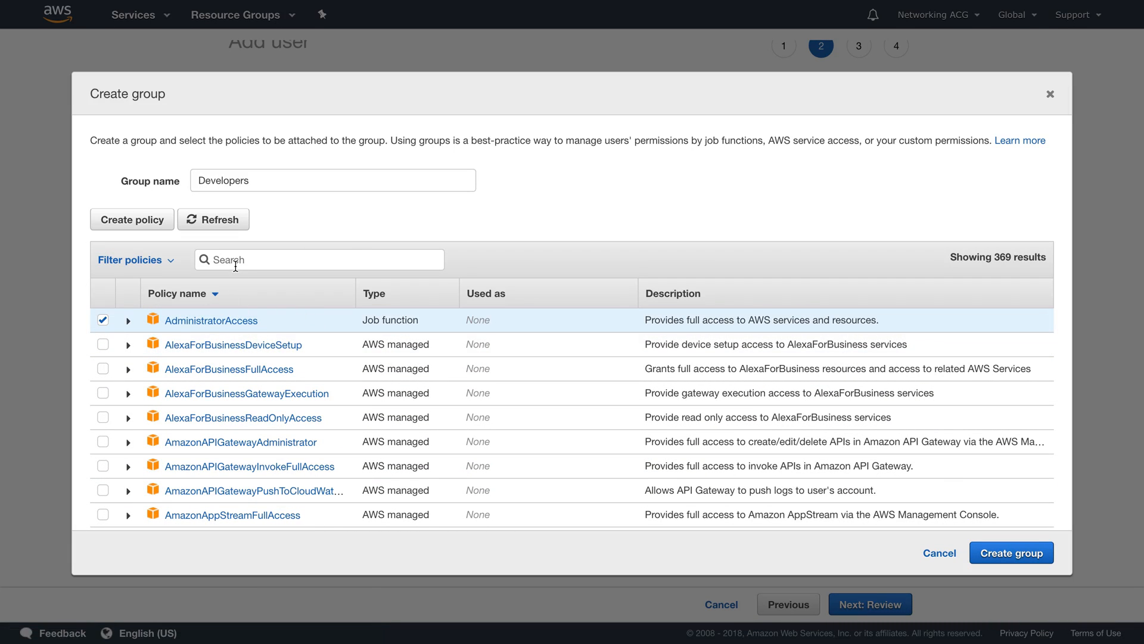
type("Billing")
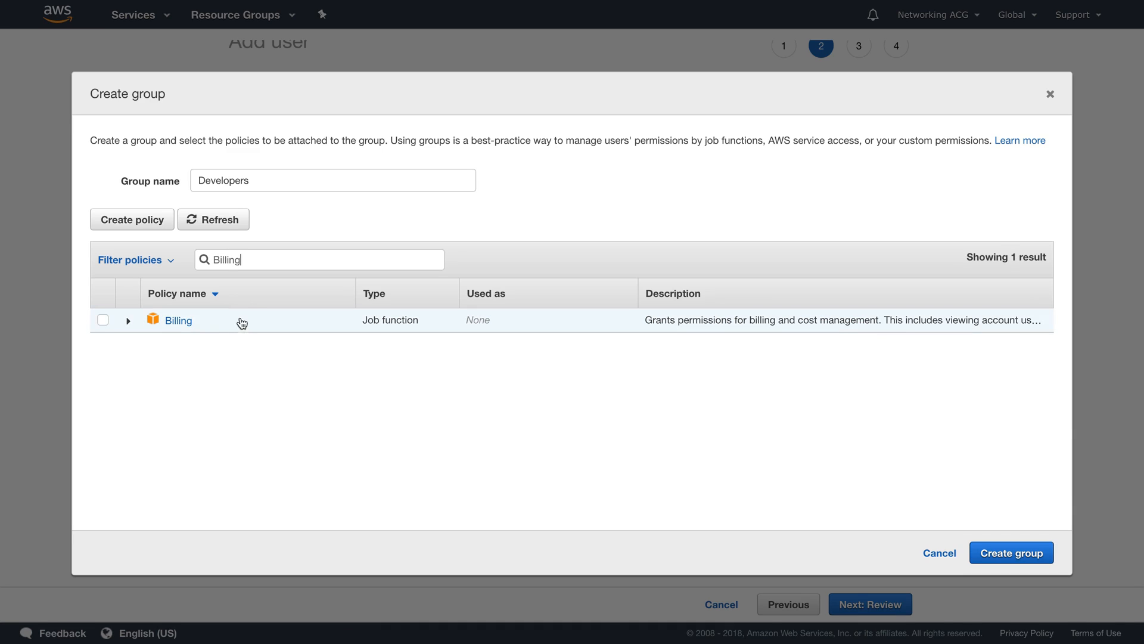
key("BackSpace")
key("BackSpace")
key("BackSpace")
key("BackSpace")
key("BackSpace")
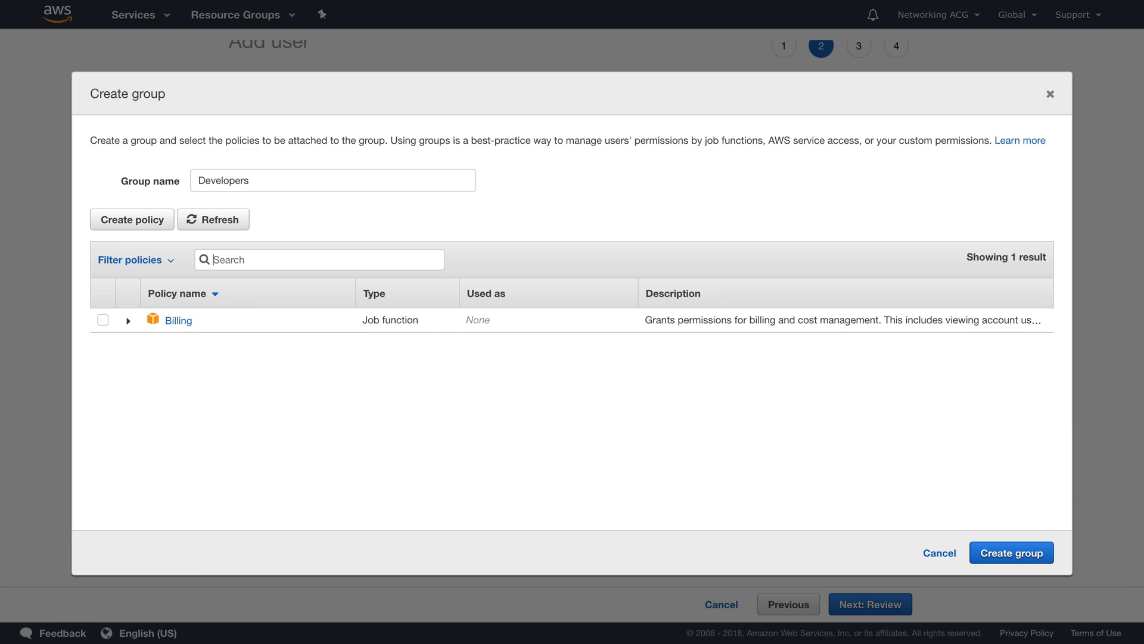
type("Databa")
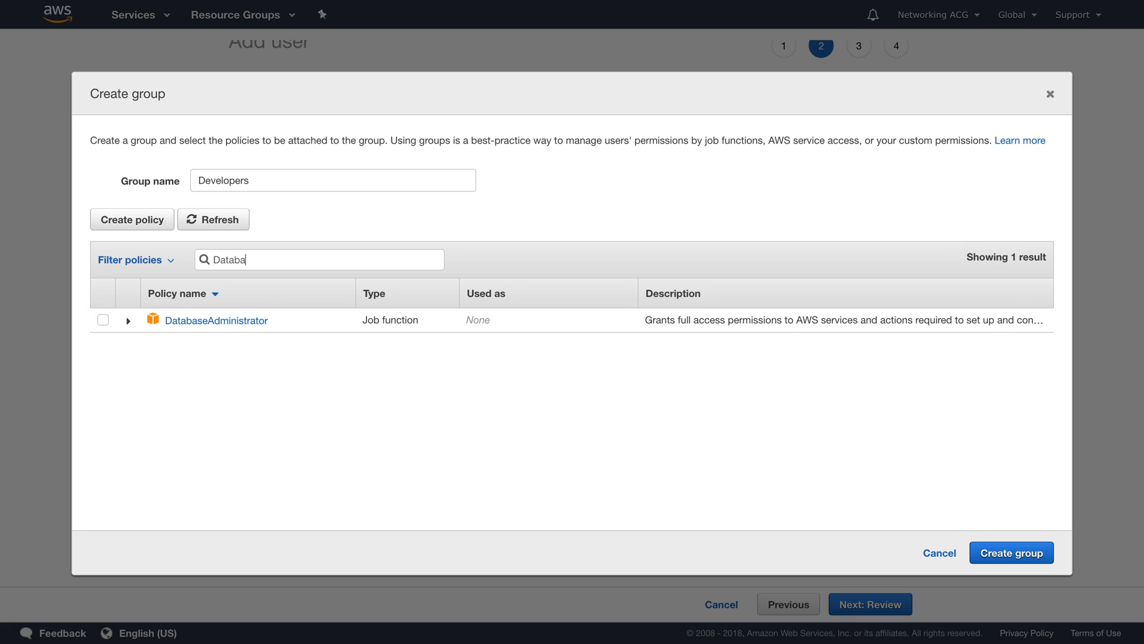
key("BackSpace")
key("BackSpace")
key("BackSpace")
key("BackSpace")
key("BackSpace")
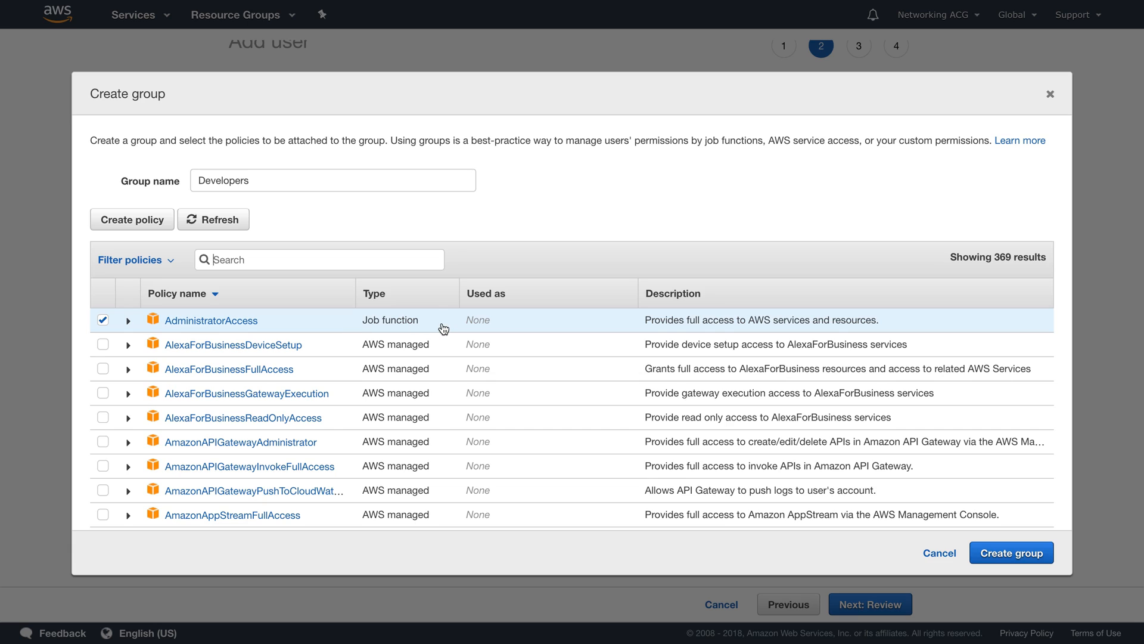
Create the Developers group with the user as a member, and create the user after the review.
left_click(999, 554)
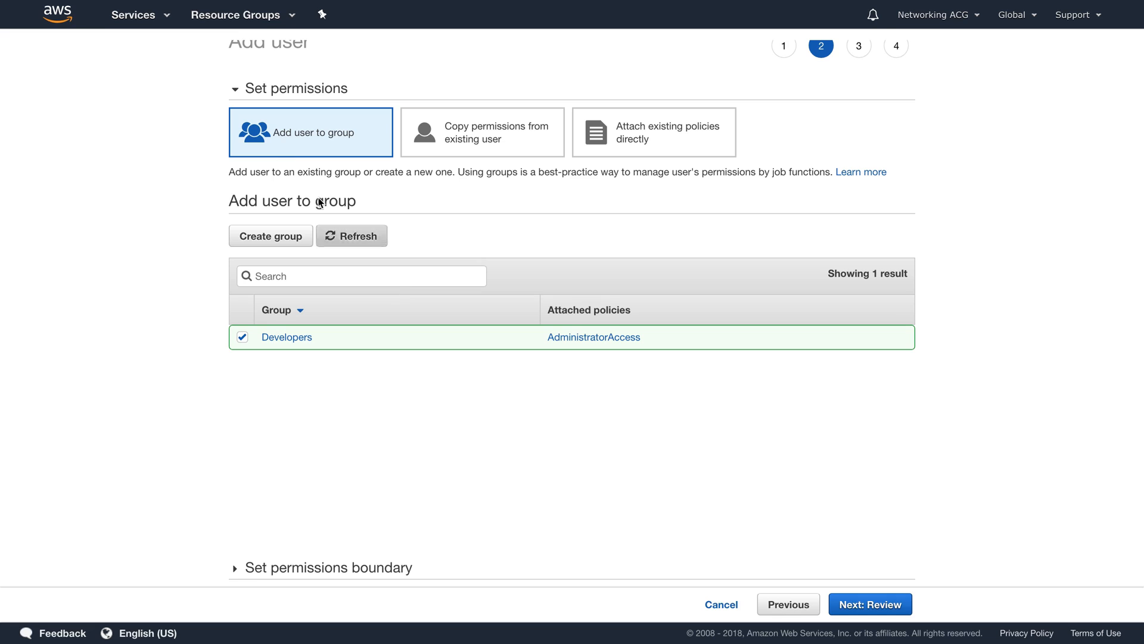
left_click(891, 600)
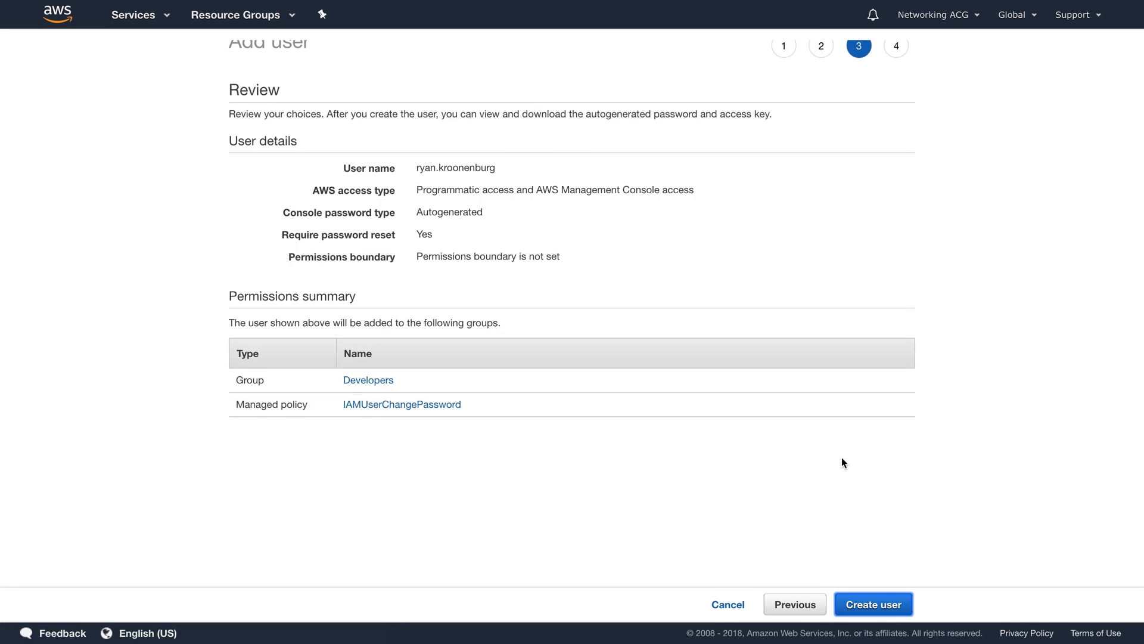
left_click(872, 603)
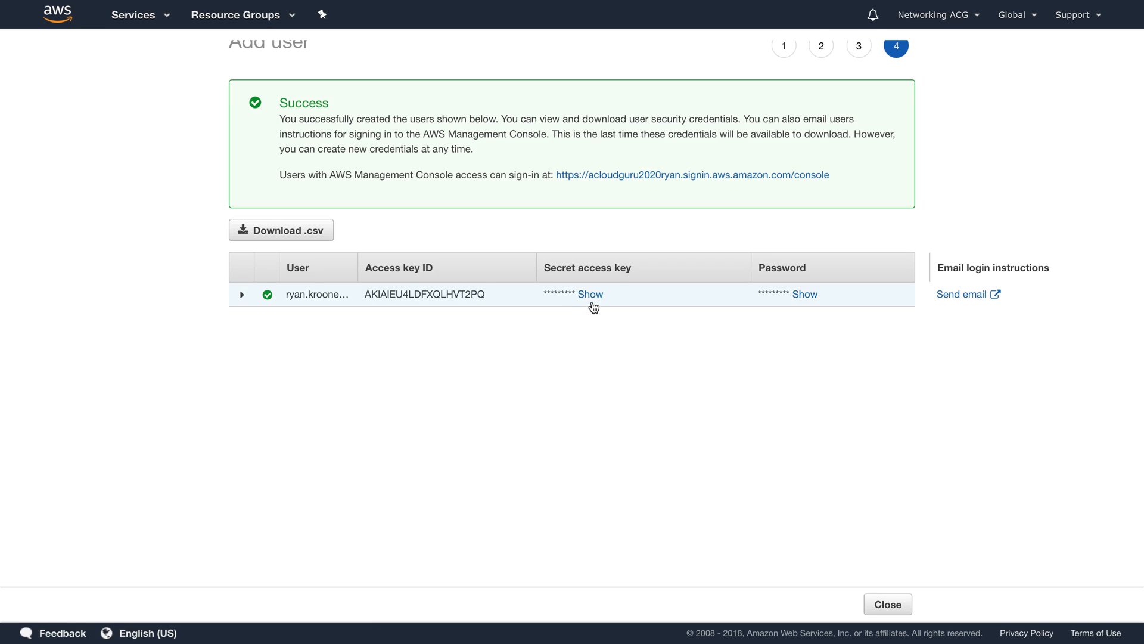
Download the new user's credentials as a CSV file and close the download notice and the Add user wizard.
scroll(594, 307, "up", 1)
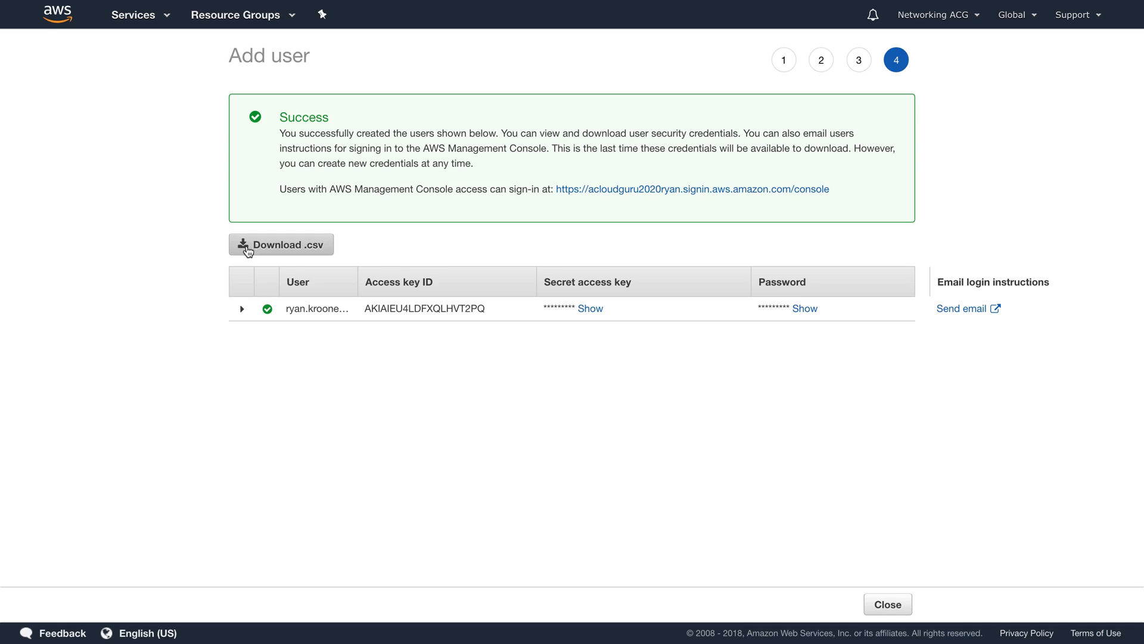
left_click(248, 250)
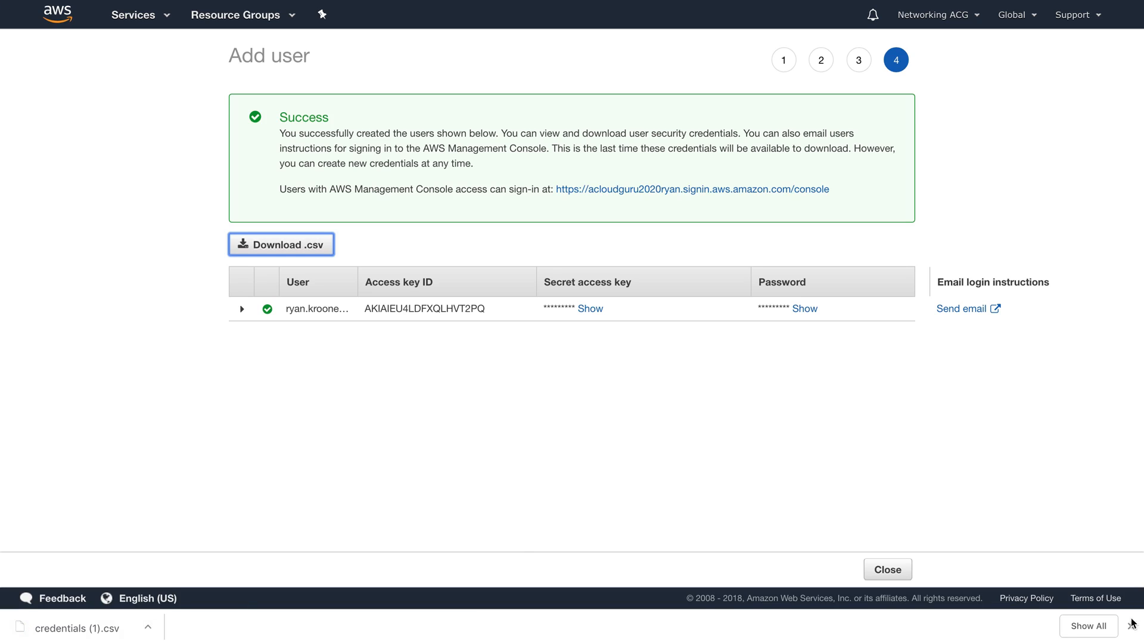
left_click(1131, 625)
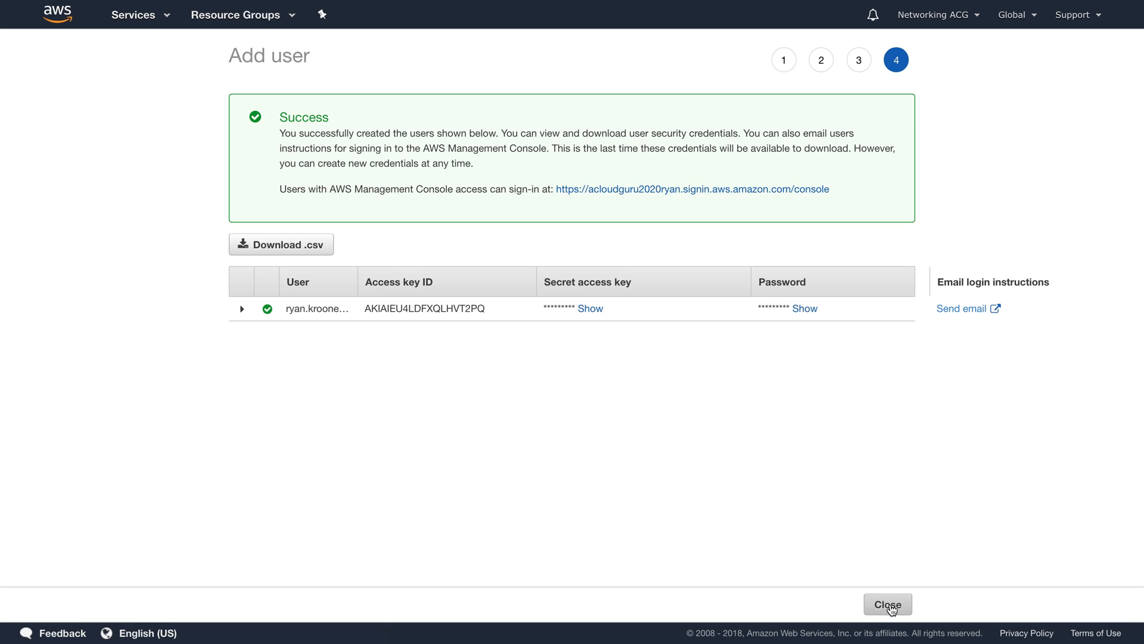
left_click(888, 604)
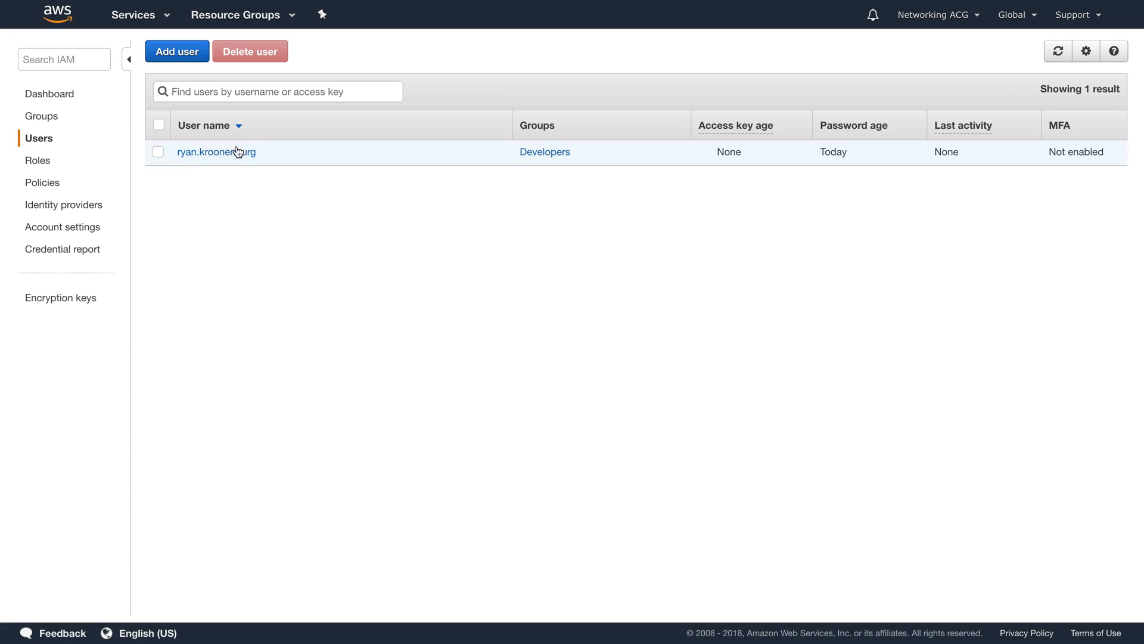
Check the security status on the dashboard and examine the JSON of the AdministratorAccess policy.
left_click(60, 93)
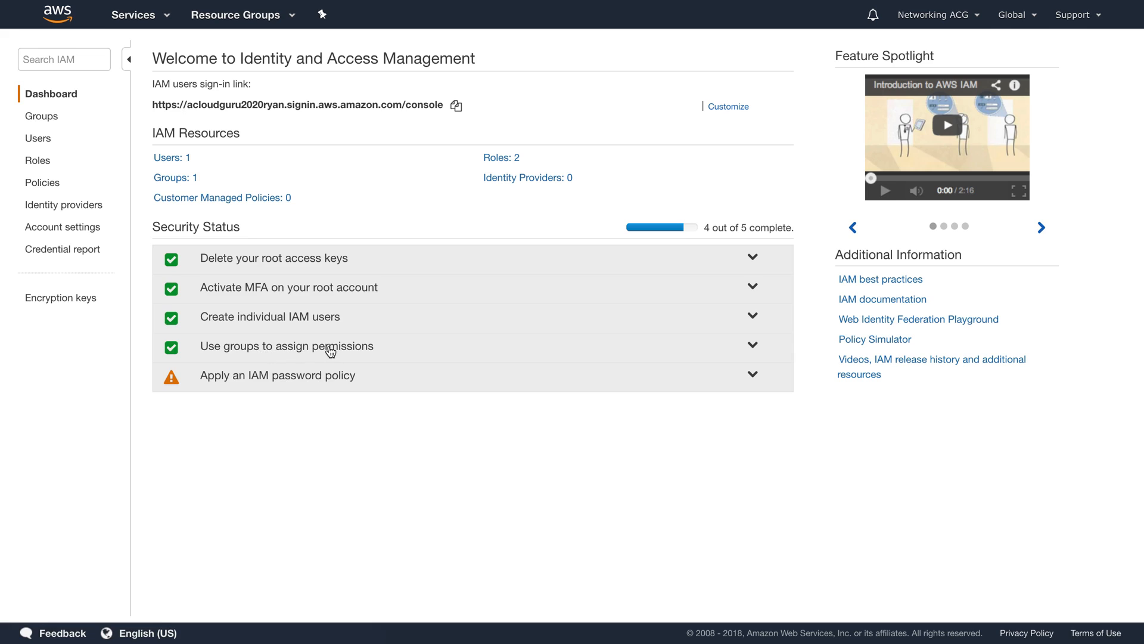
left_click(43, 183)
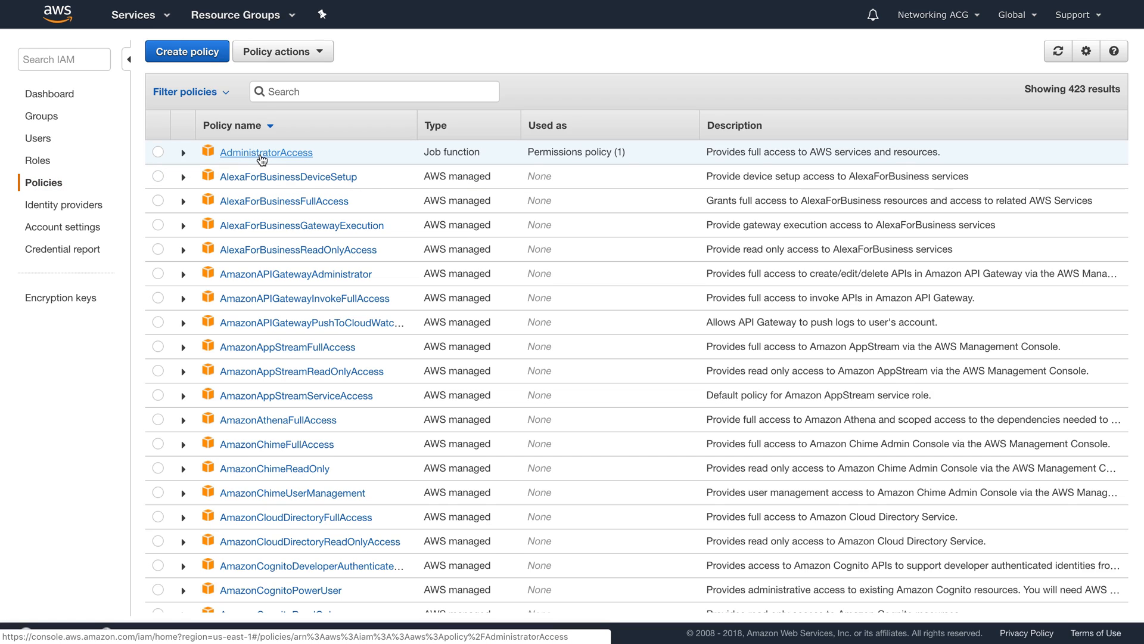
left_click(183, 153)
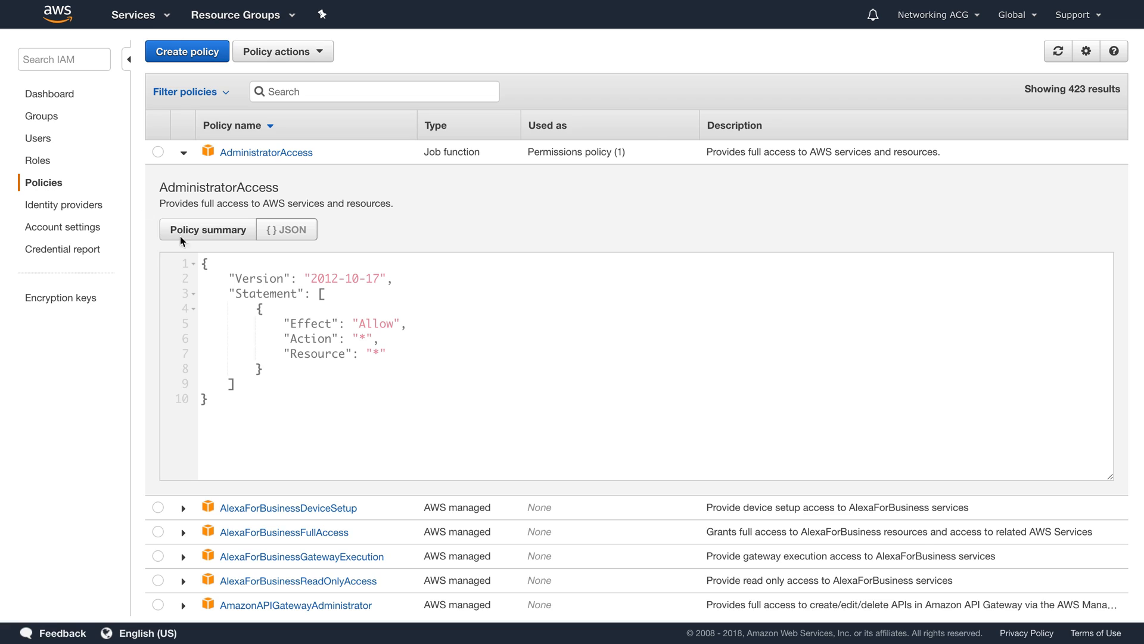
Open the password policy settings from the dashboard's security status and set the minimum password length to 12.
left_click(49, 96)
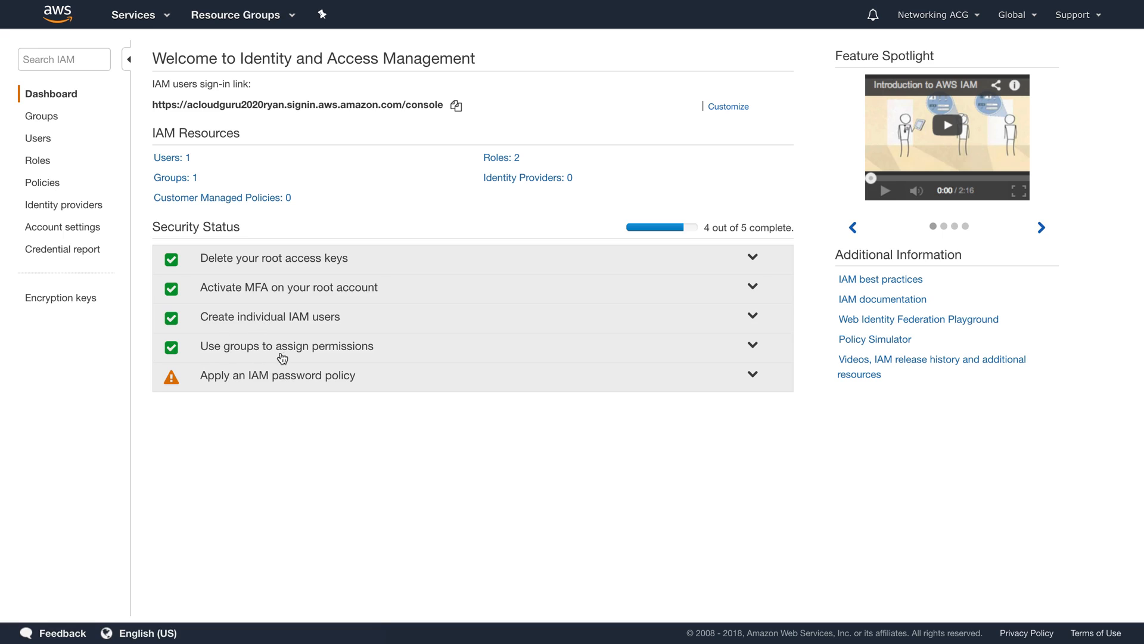
left_click(238, 384)
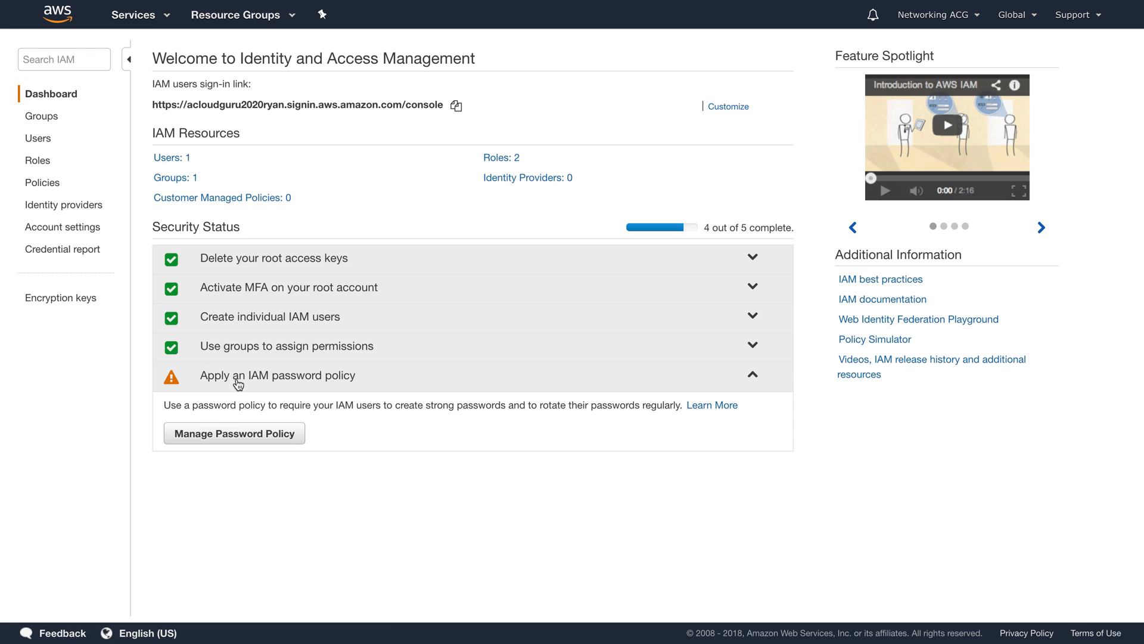
left_click(255, 435)
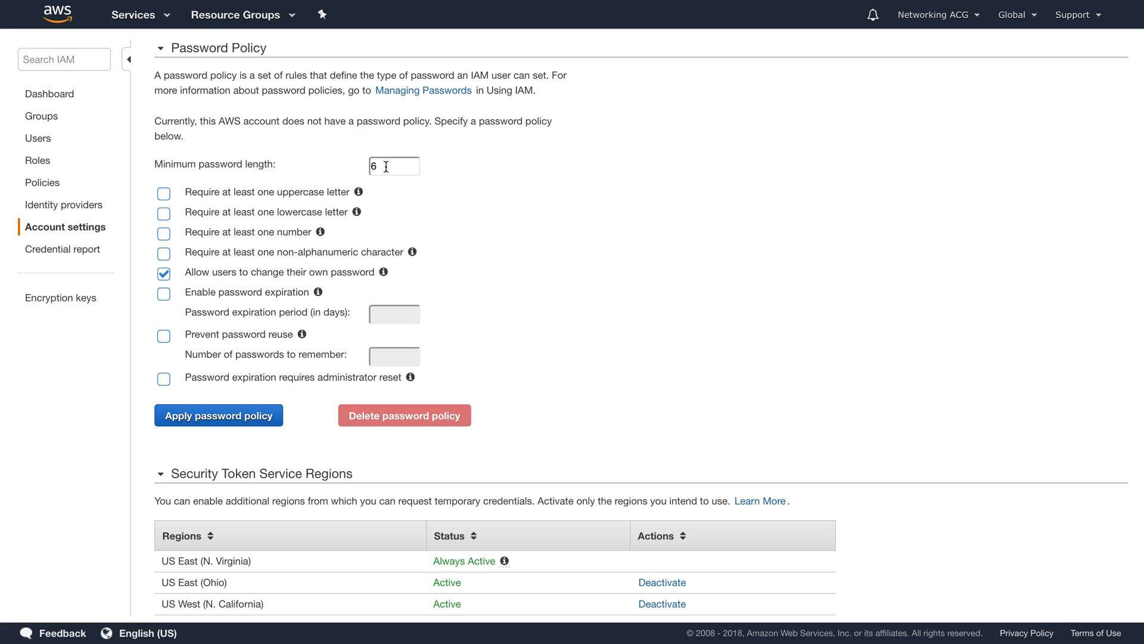
left_click_drag(391, 167, 353, 169)
type("12")
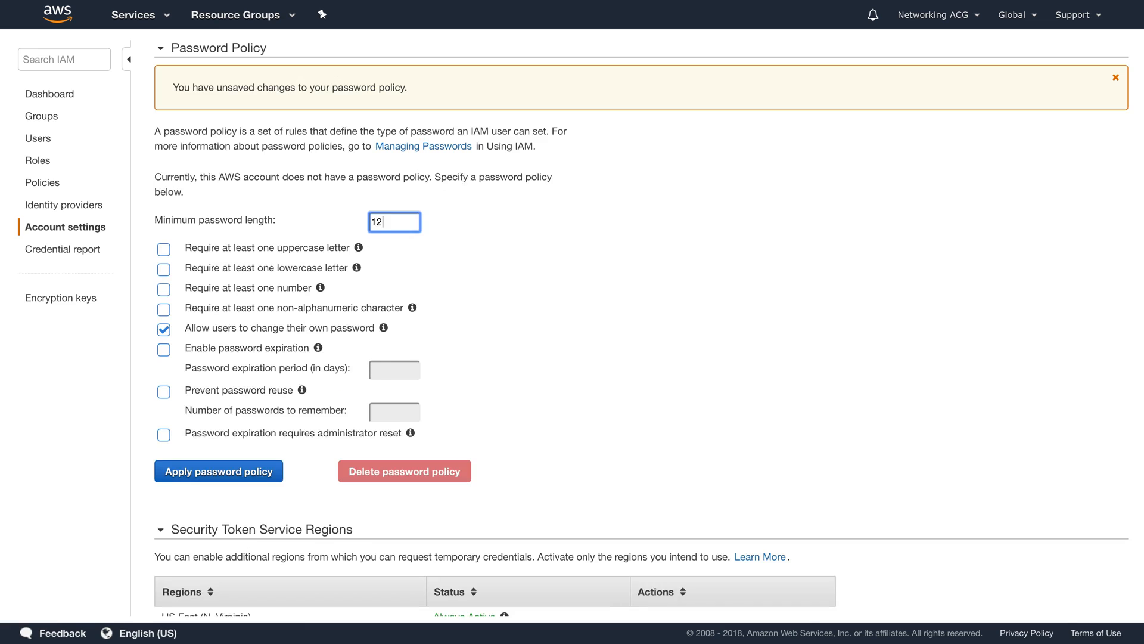
Require an uppercase letter, lowercase letter, number and non-alphanumeric character, apply the password policy, and return to the dashboard.
left_click(248, 251)
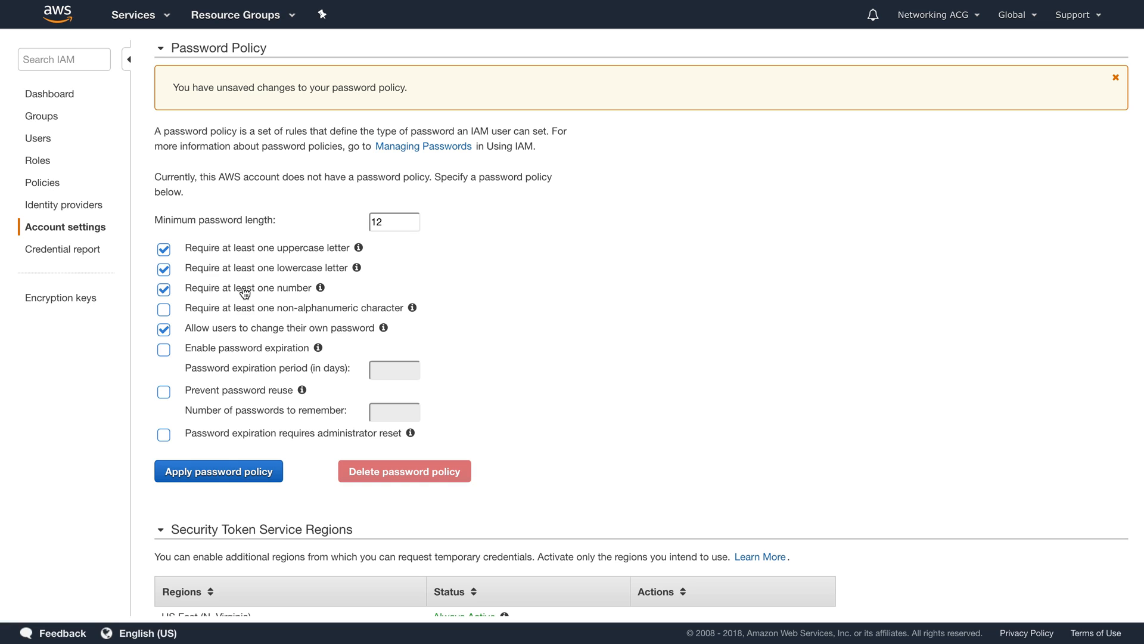
left_click(256, 309)
scroll(501, 296, "down", 1)
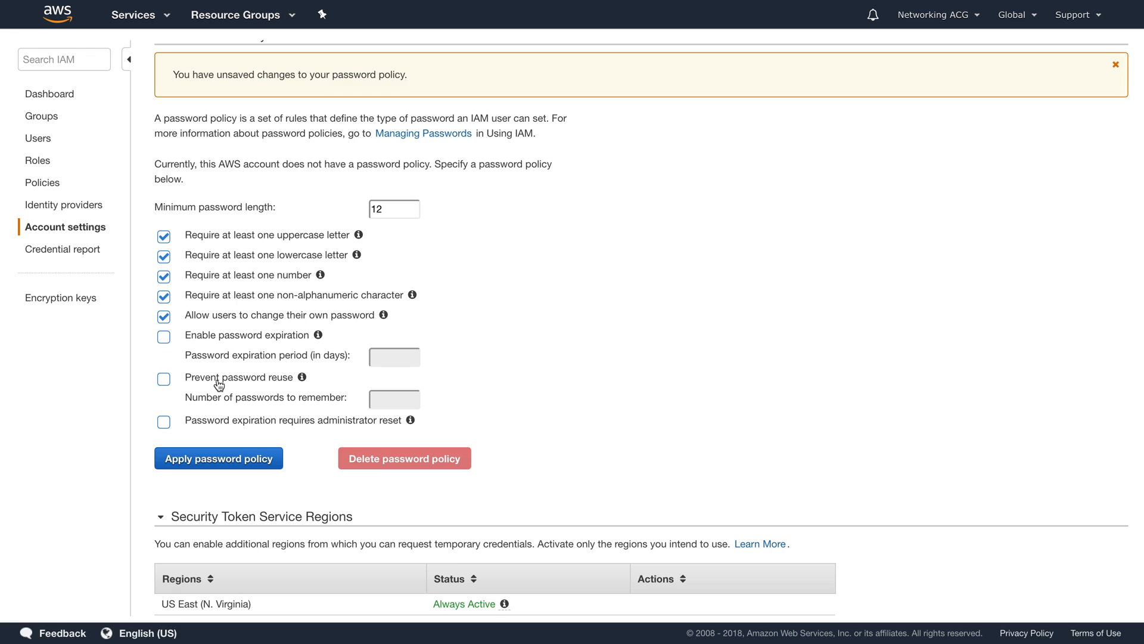
scroll(220, 387, "down", 1)
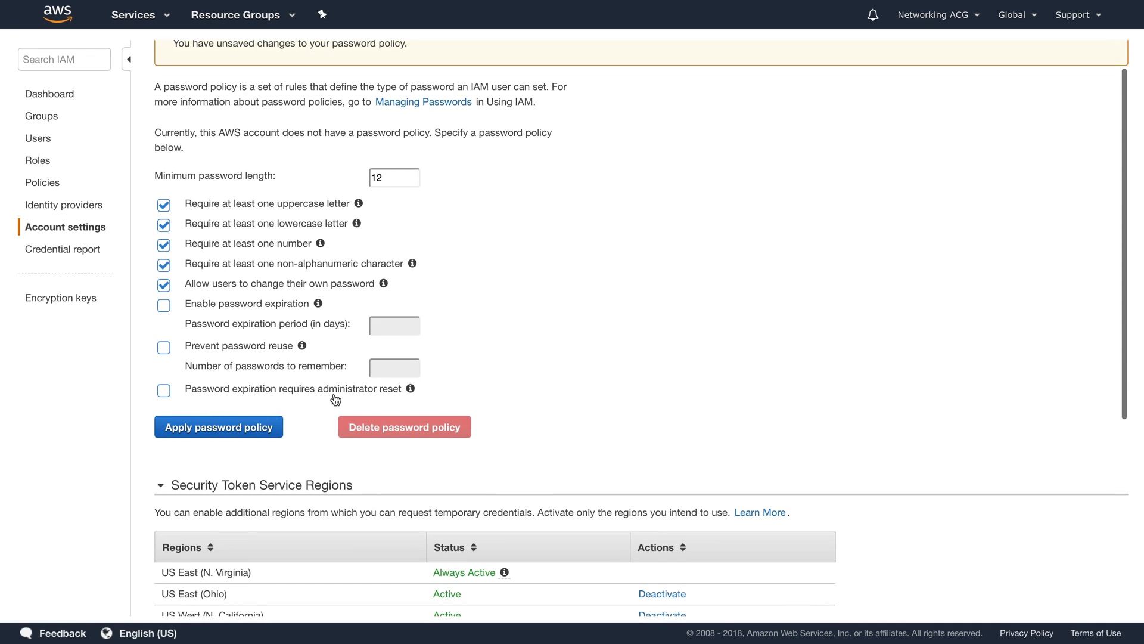
scroll(579, 370, "down", 3)
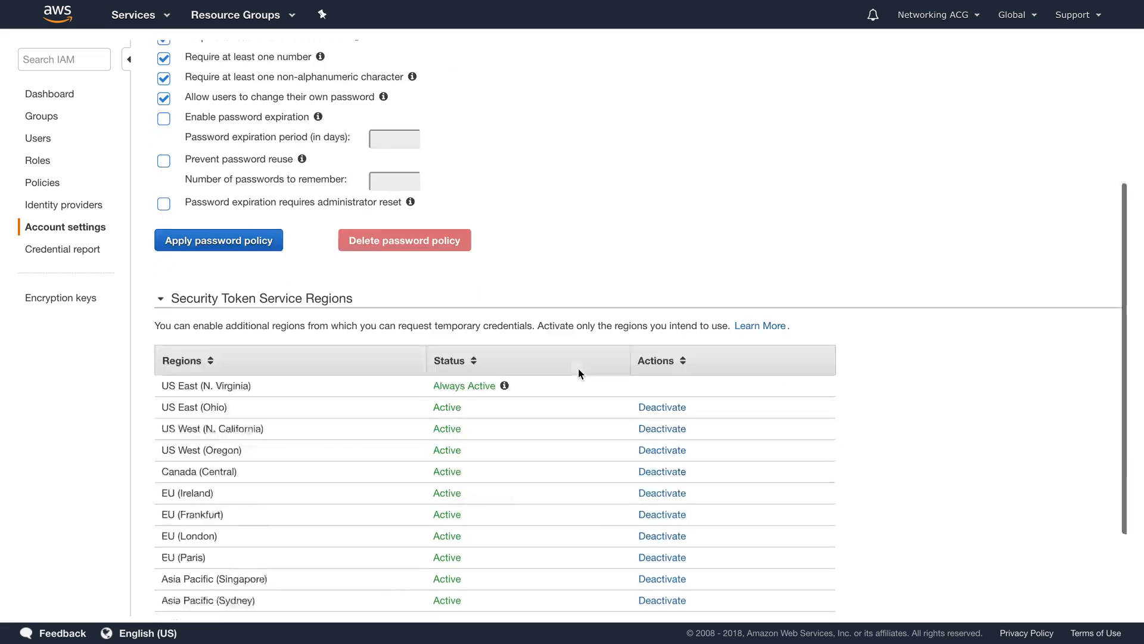
scroll(579, 370, "up", 4)
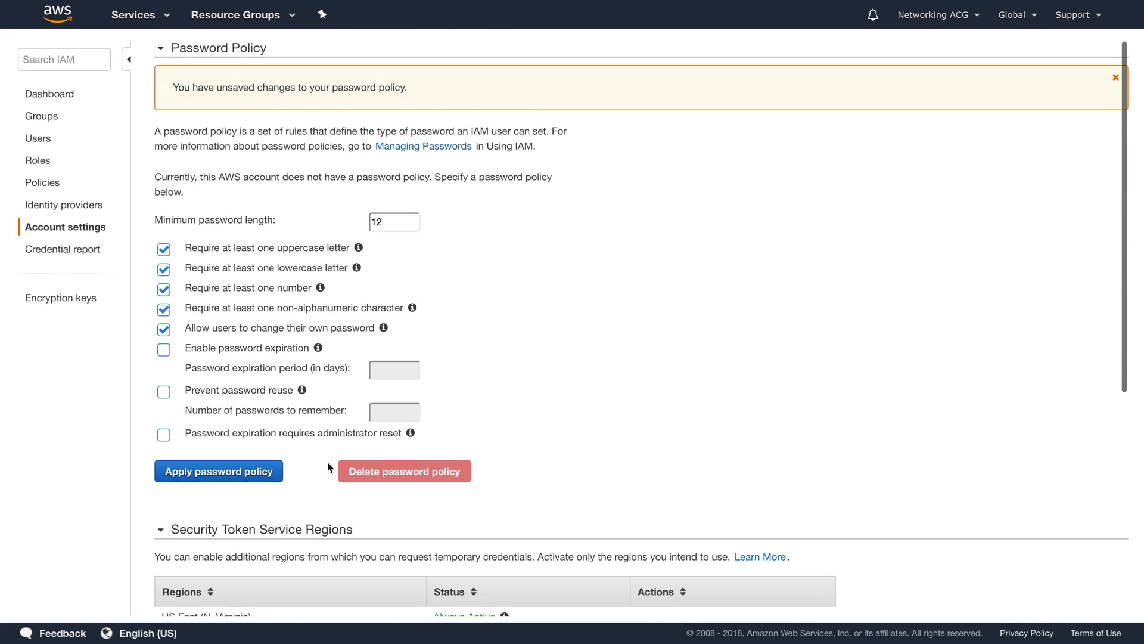
left_click(245, 471)
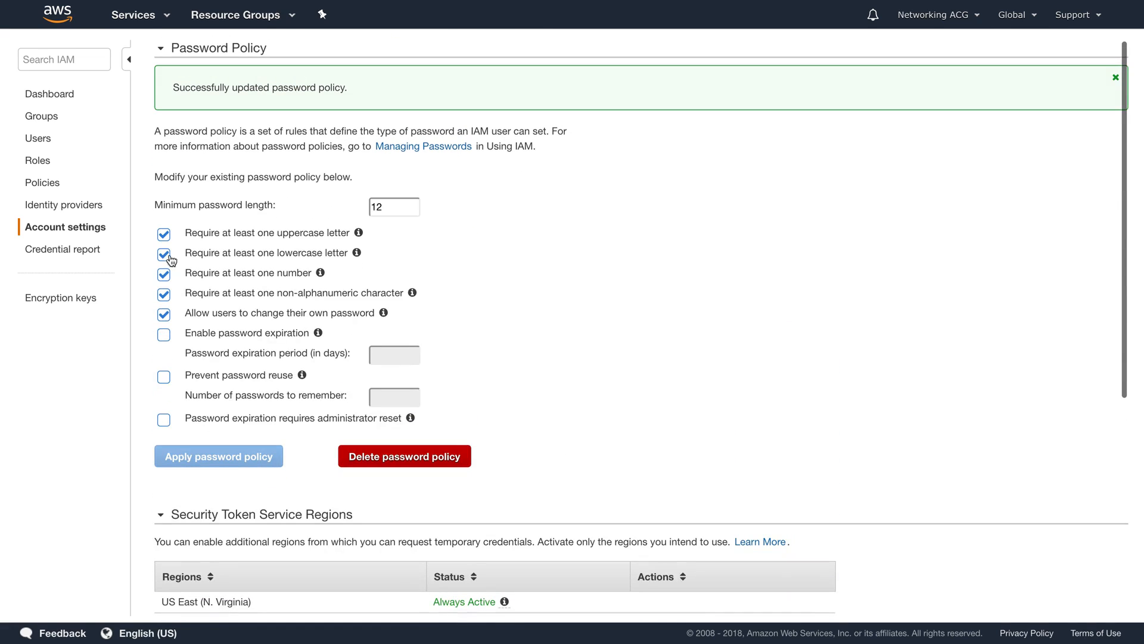
left_click(67, 94)
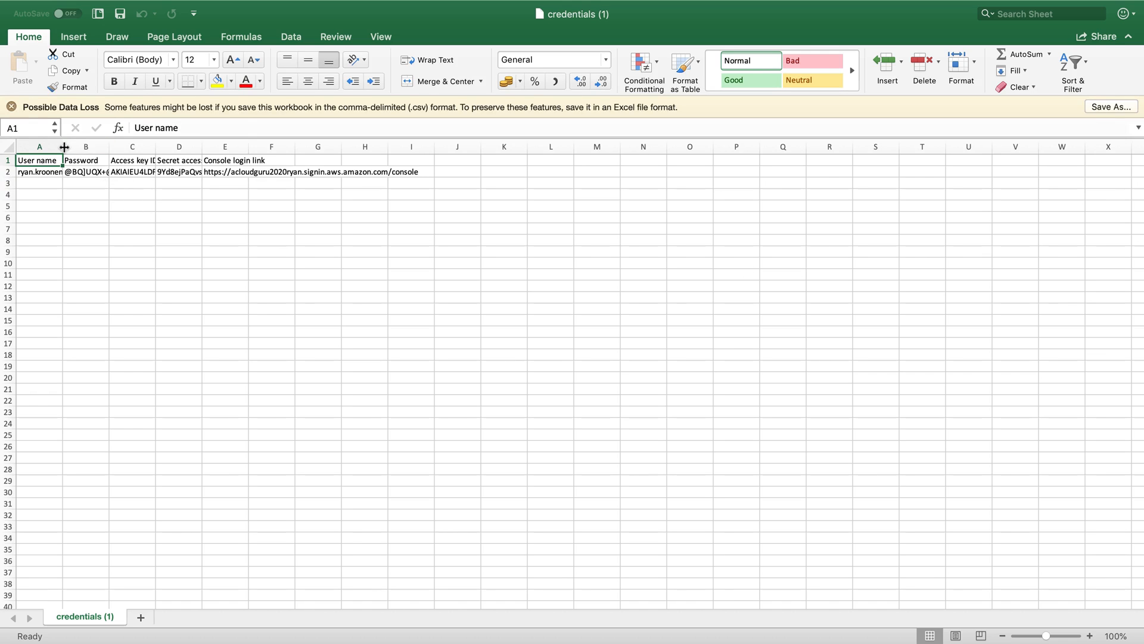
Widen the columns of the downloaded credentials file in Excel and examine the password, access key ID, secret access key and console login link.
left_click_drag(63, 147, 247, 147)
left_click(167, 173)
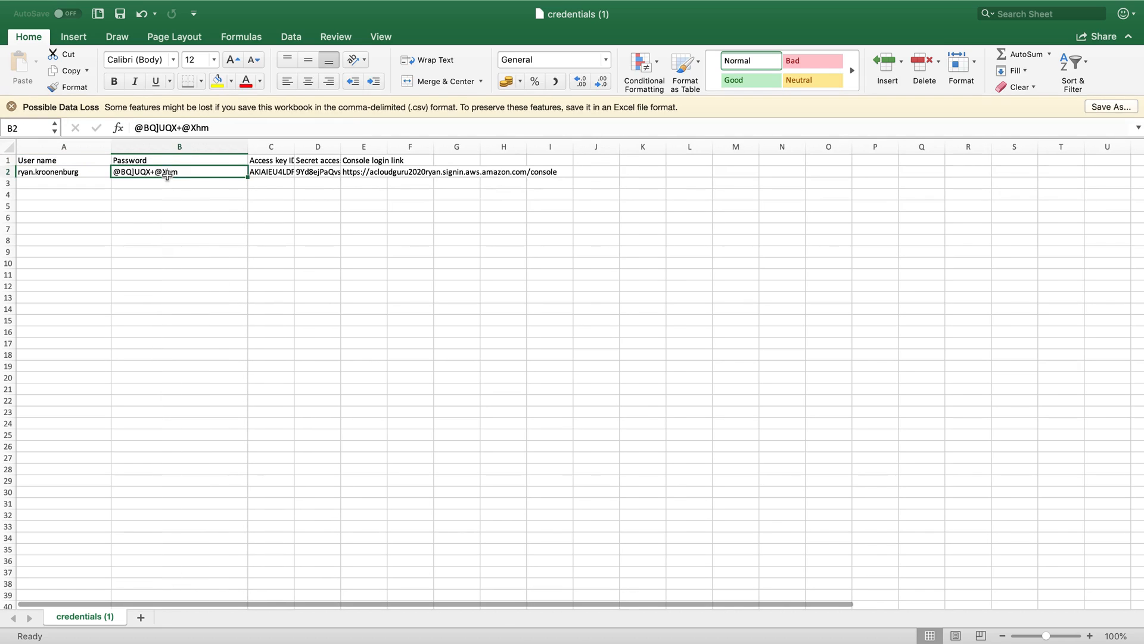
left_click_drag(294, 150, 391, 150)
left_click(314, 178)
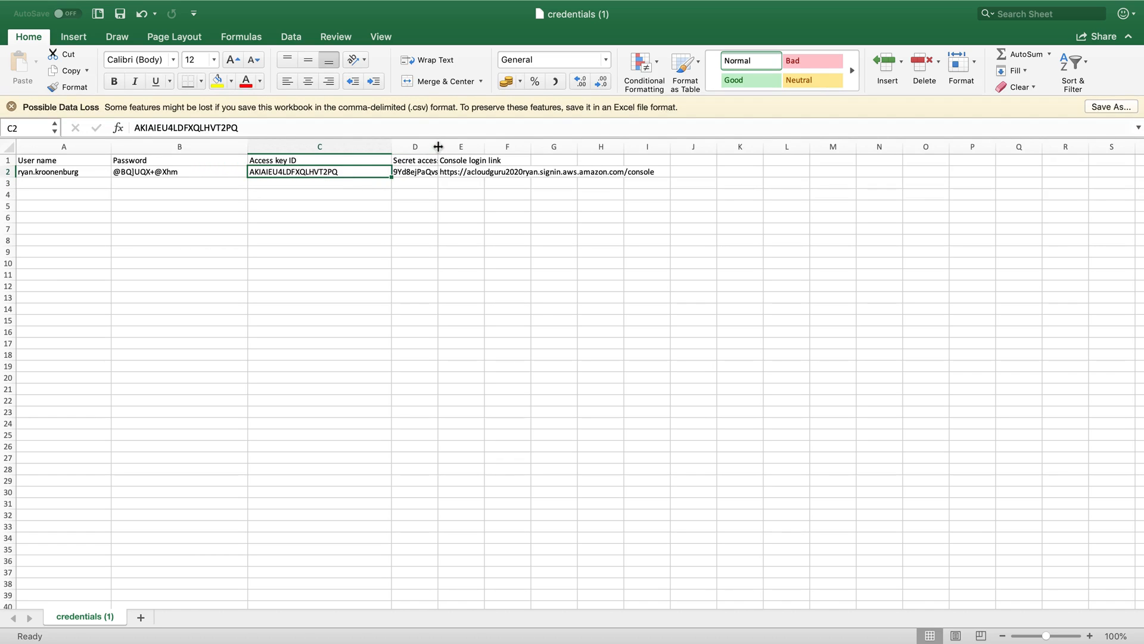
left_click_drag(438, 147, 537, 147)
left_click(464, 170)
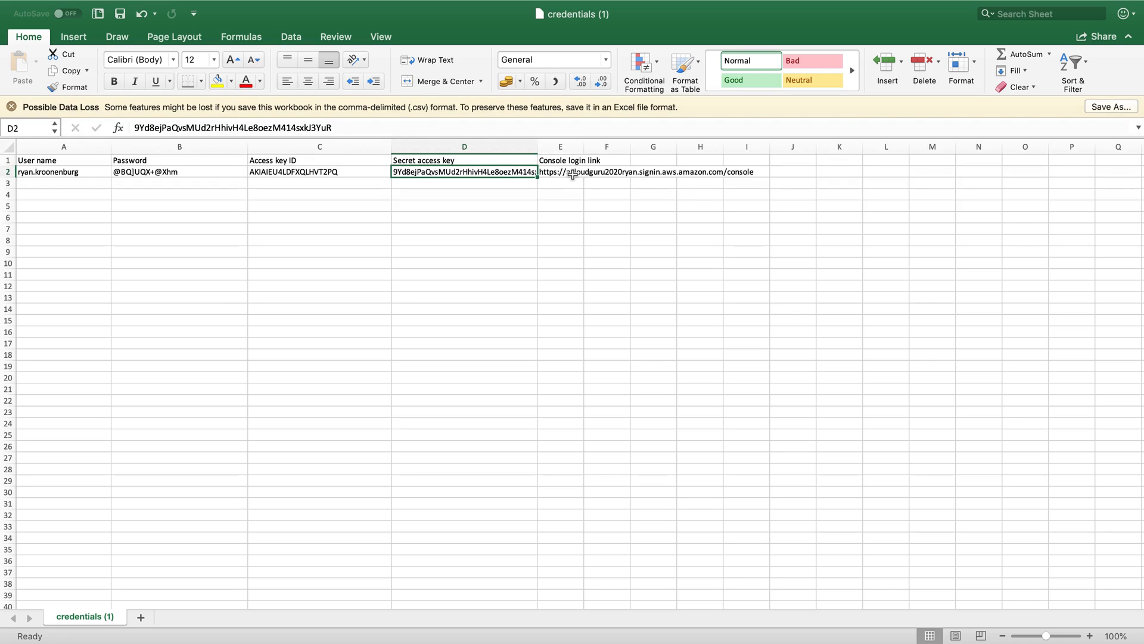
left_click(569, 172)
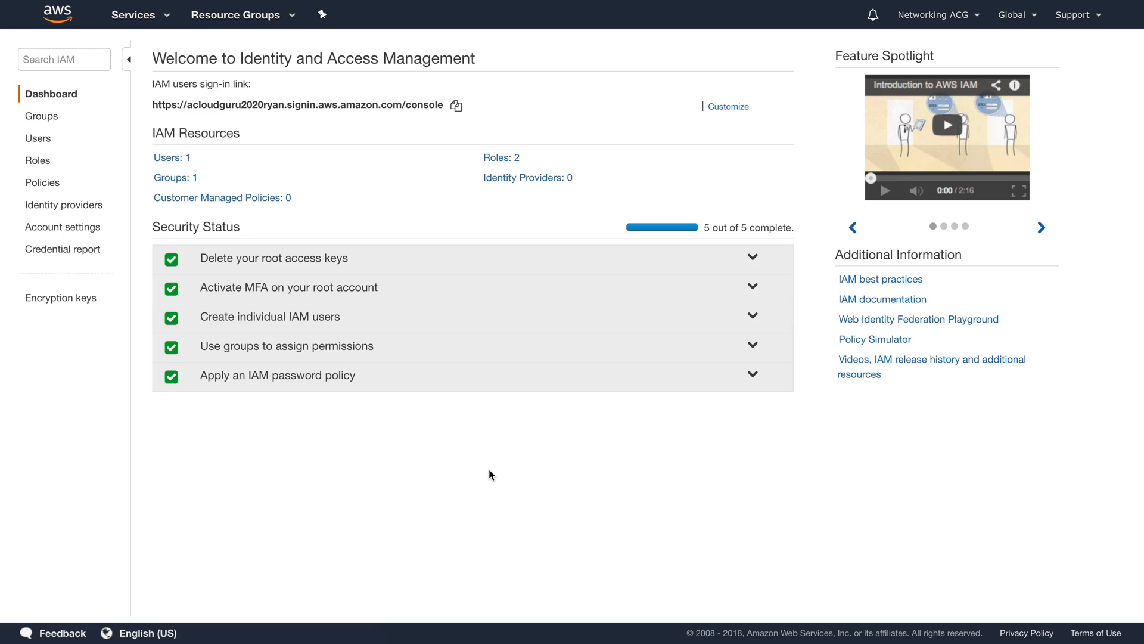
Back in the IAM console, open the user's security credentials and view the console access and password options without changing them.
left_click(173, 157)
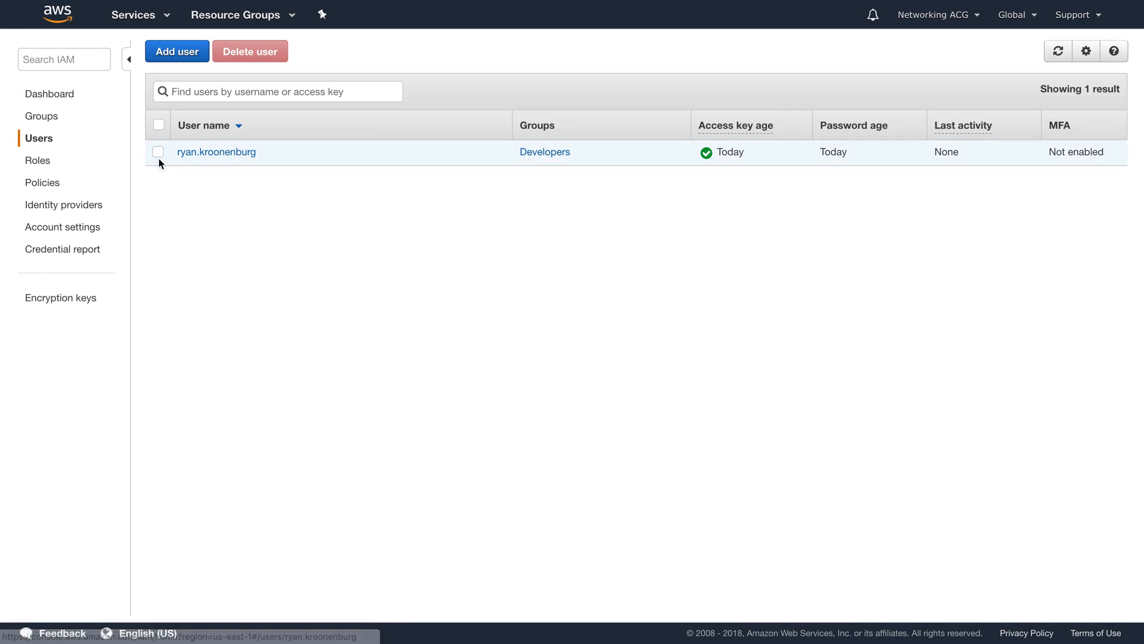
left_click(159, 153)
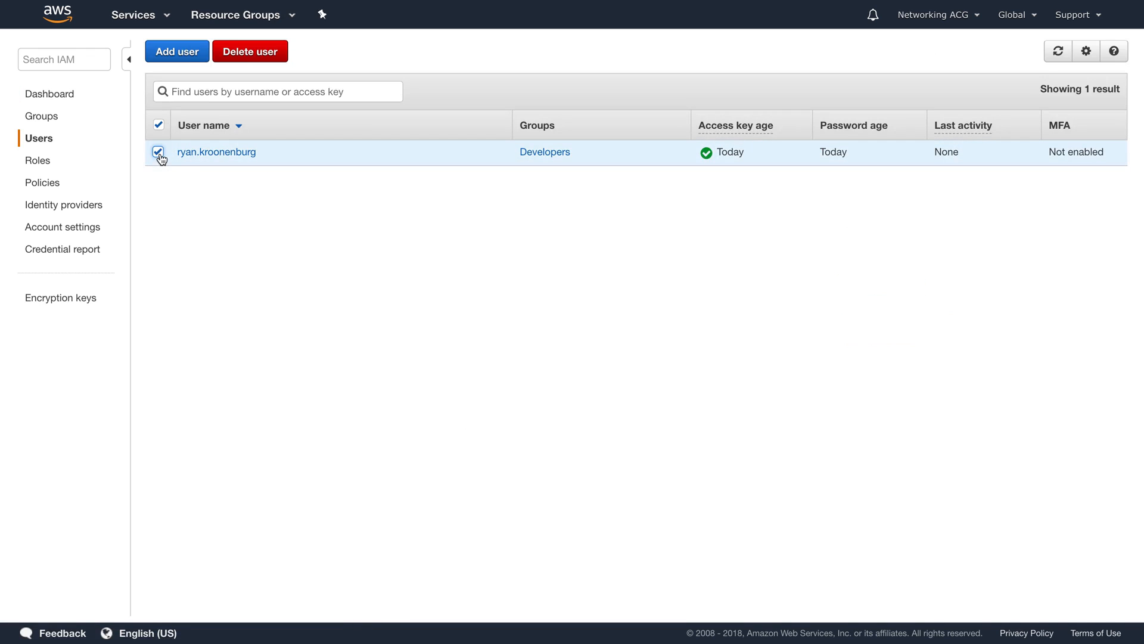
left_click(210, 153)
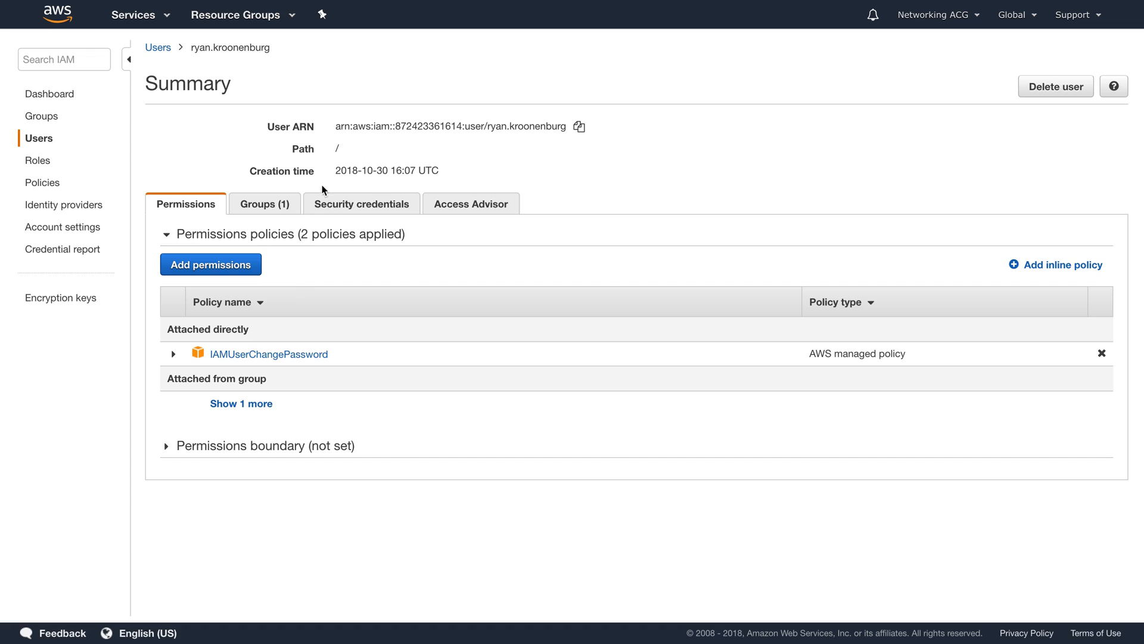
left_click(345, 208)
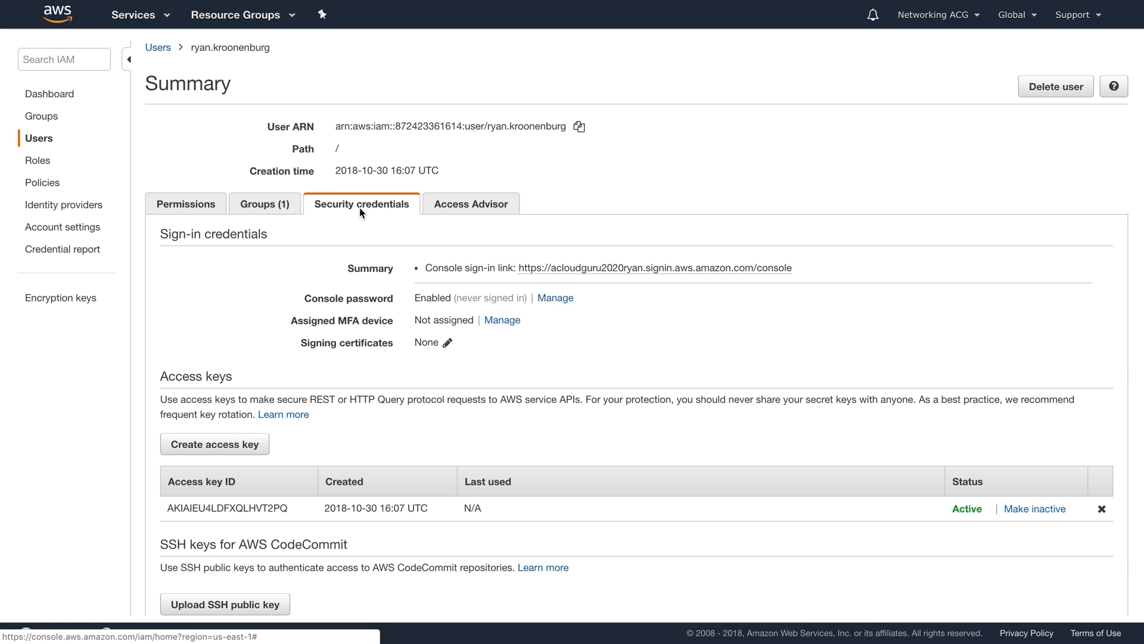
scroll(360, 207, "down", 1)
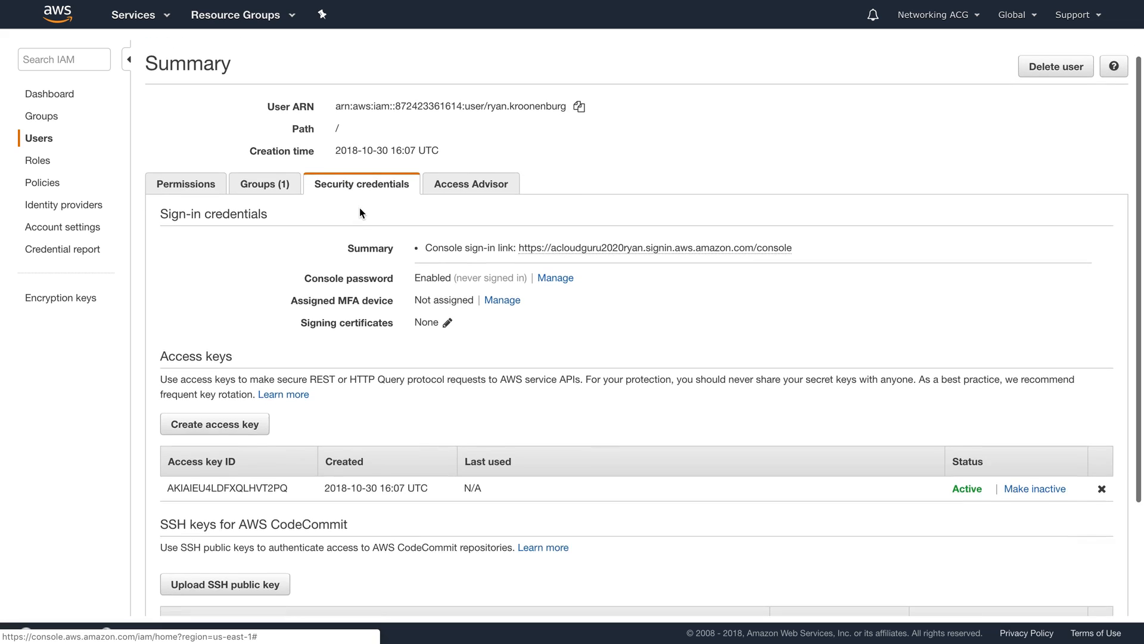
left_click(557, 278)
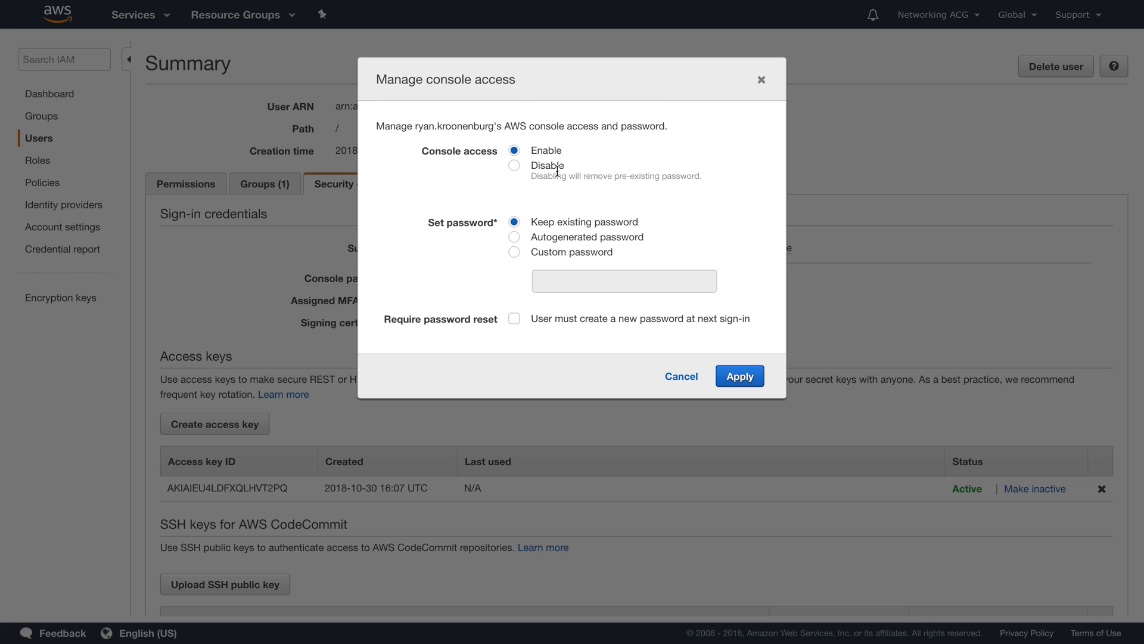
left_click(761, 80)
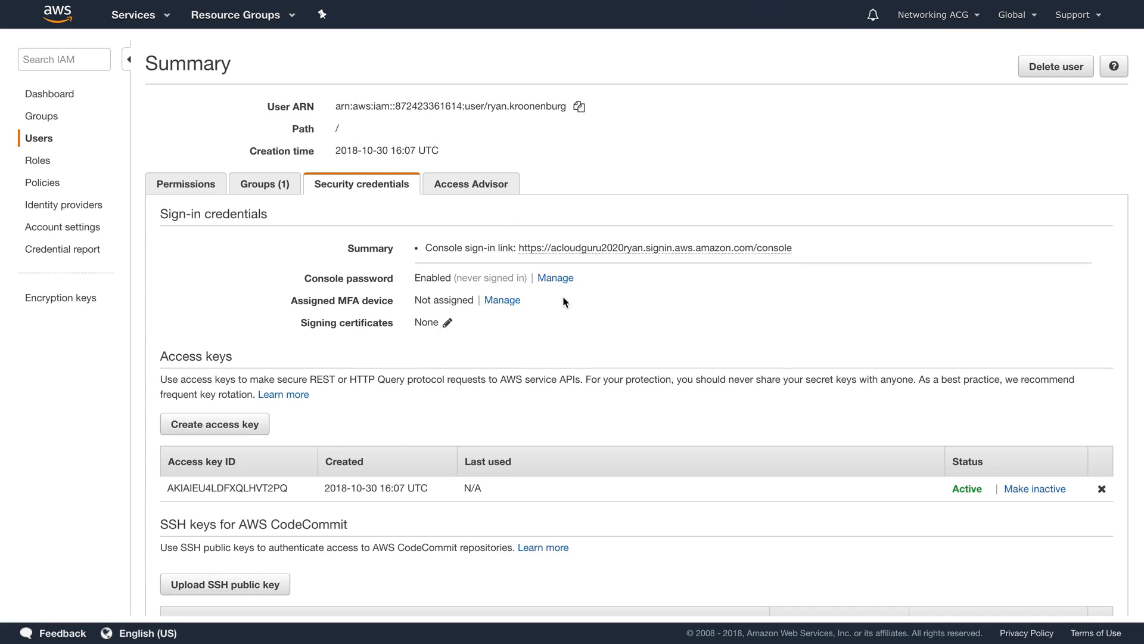
Make the user's access key inactive and delete it.
scroll(385, 392, "down", 1)
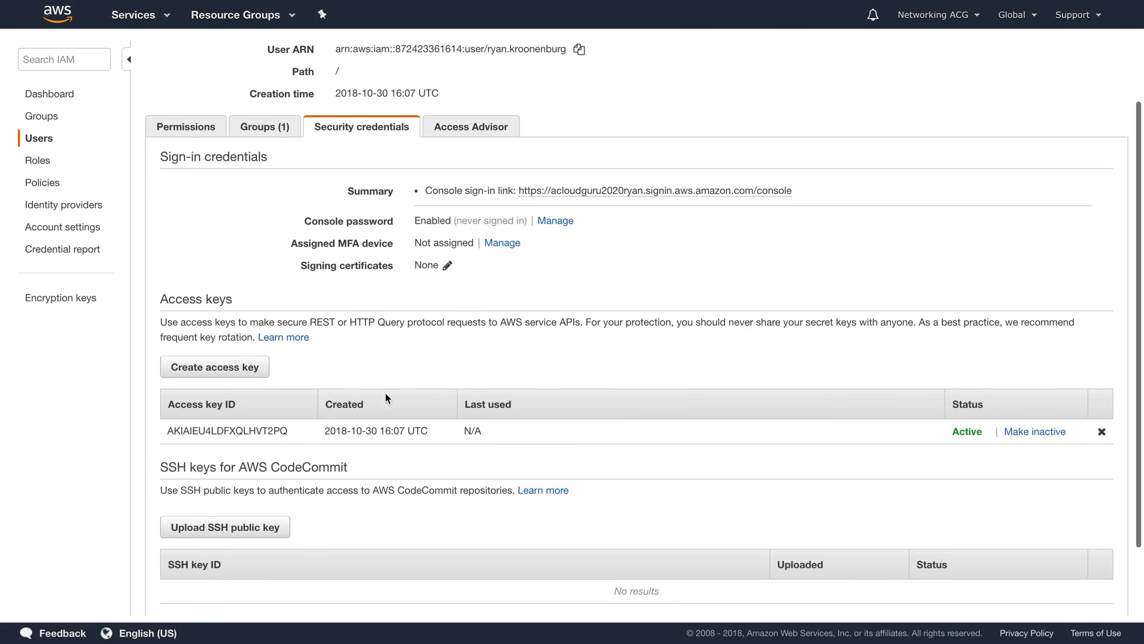
scroll(506, 366, "down", 1)
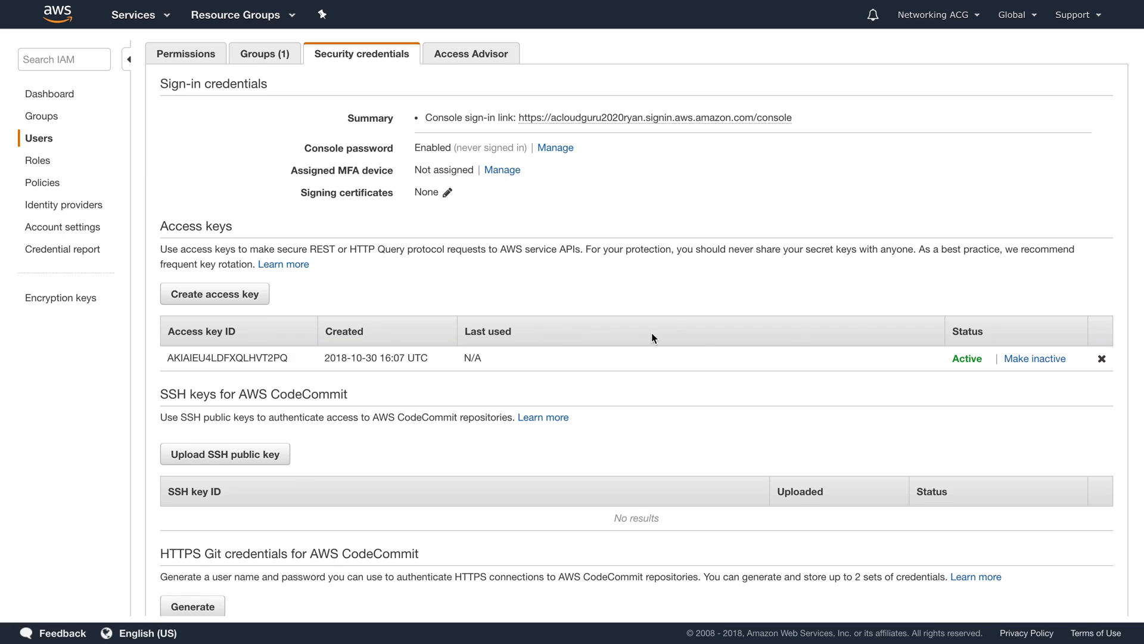
left_click(1045, 360)
left_click(1102, 361)
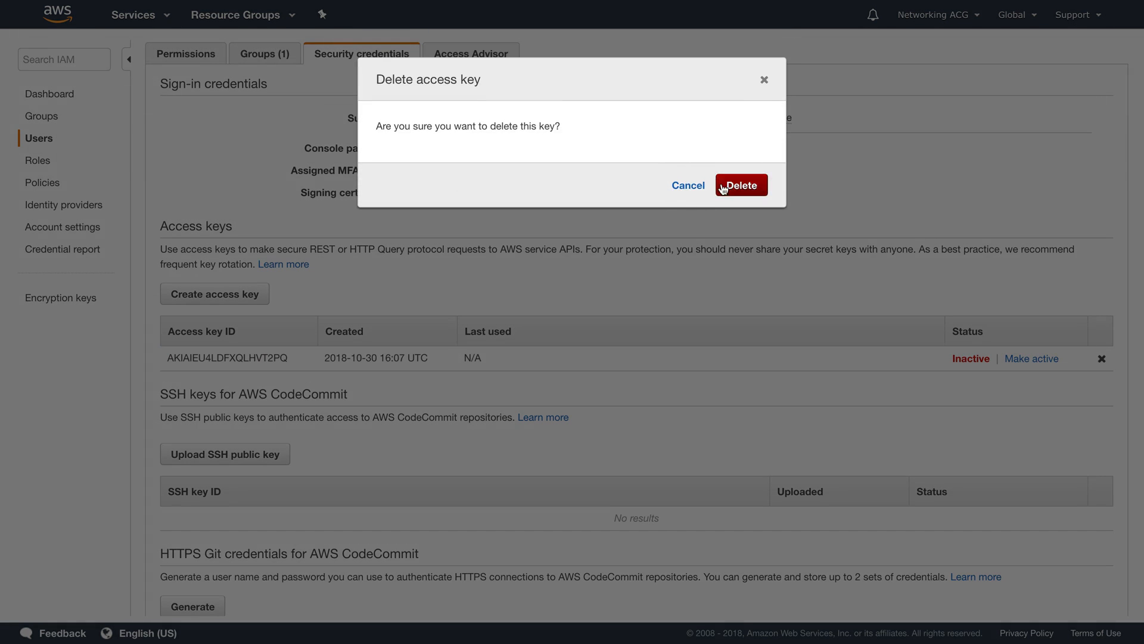
left_click(731, 186)
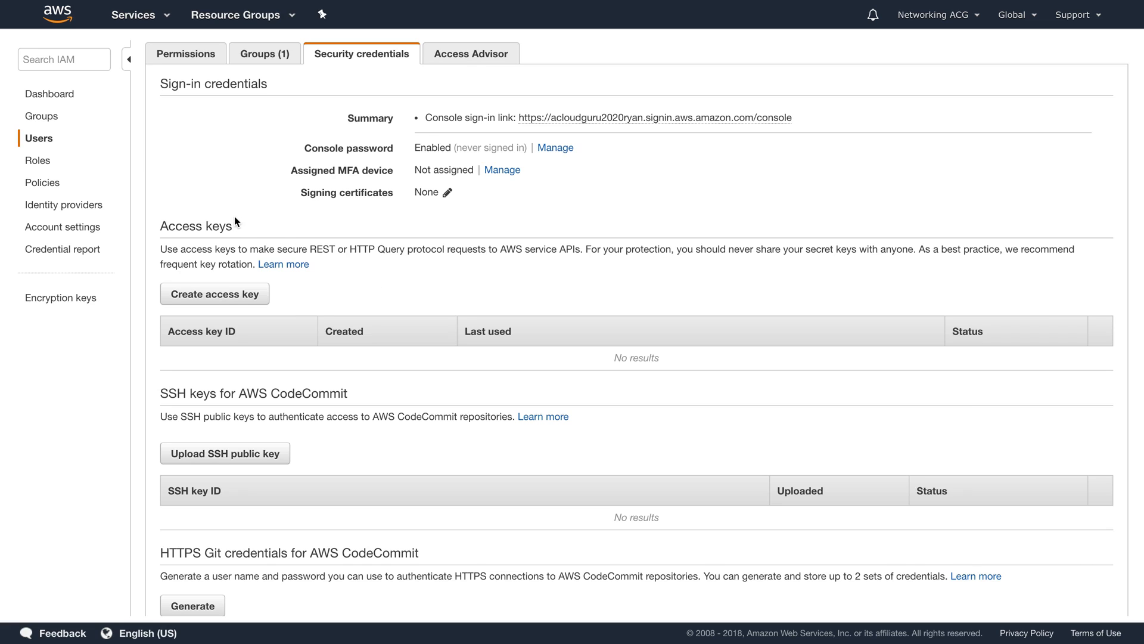
Start creating a role for an AWS service, choose EC2 as its use case, and continue to the permissions.
left_click(39, 161)
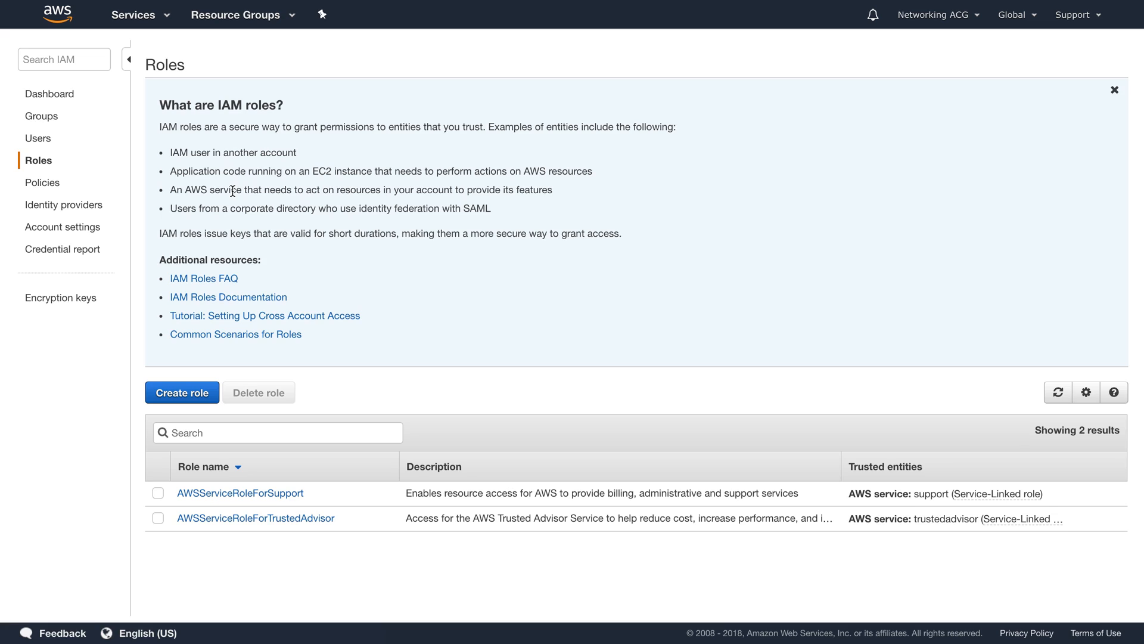
left_click(203, 394)
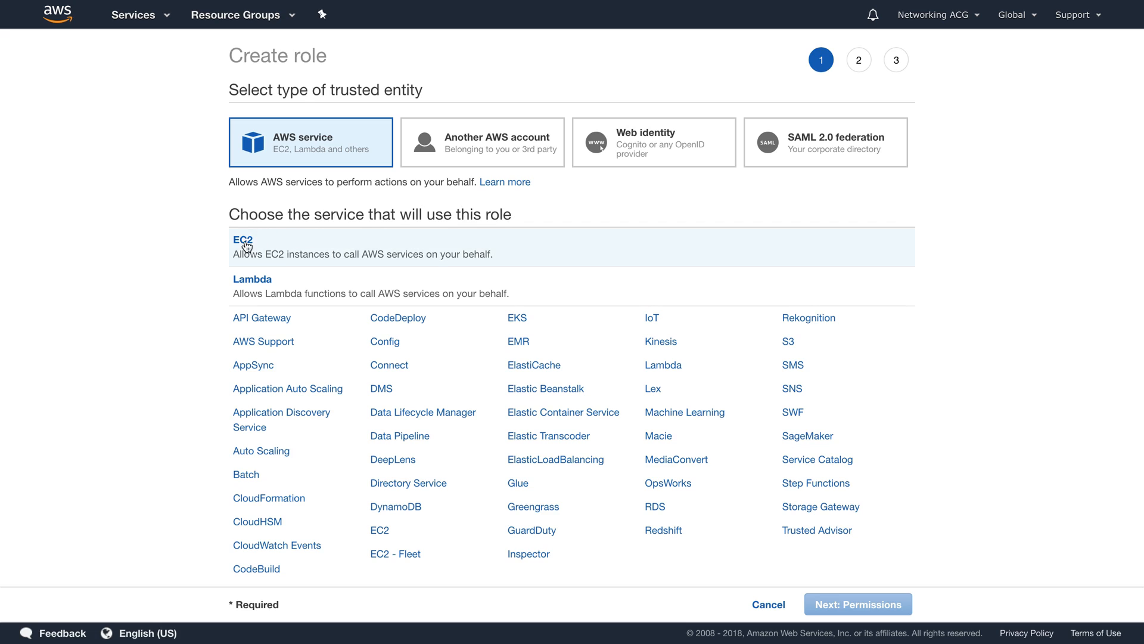
left_click(280, 253)
scroll(451, 241, "down", 1)
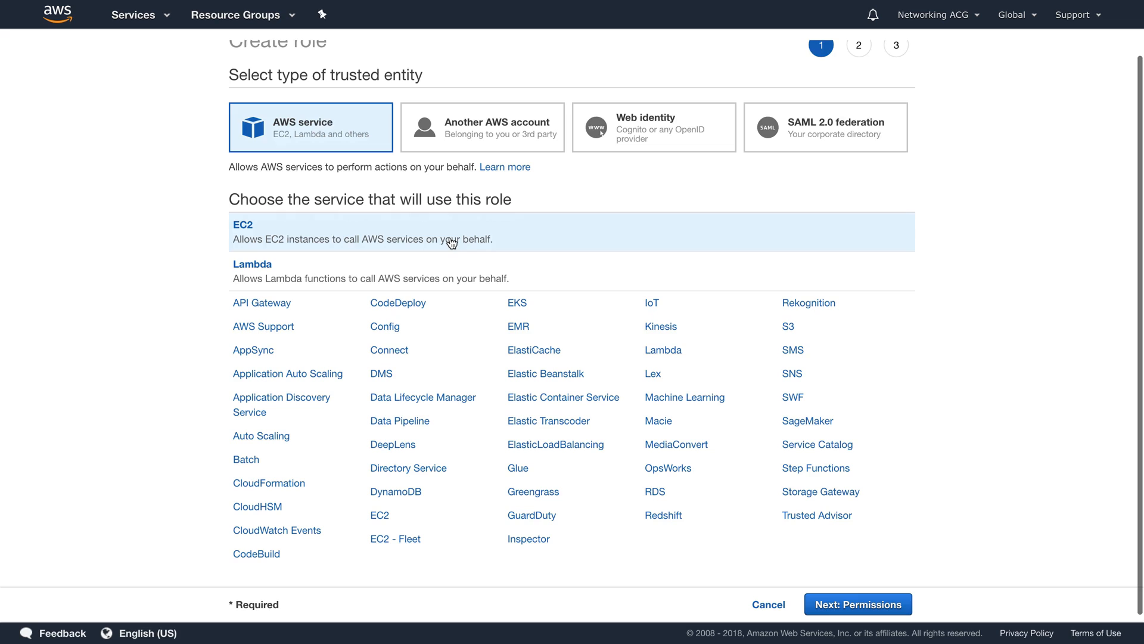
left_click(867, 604)
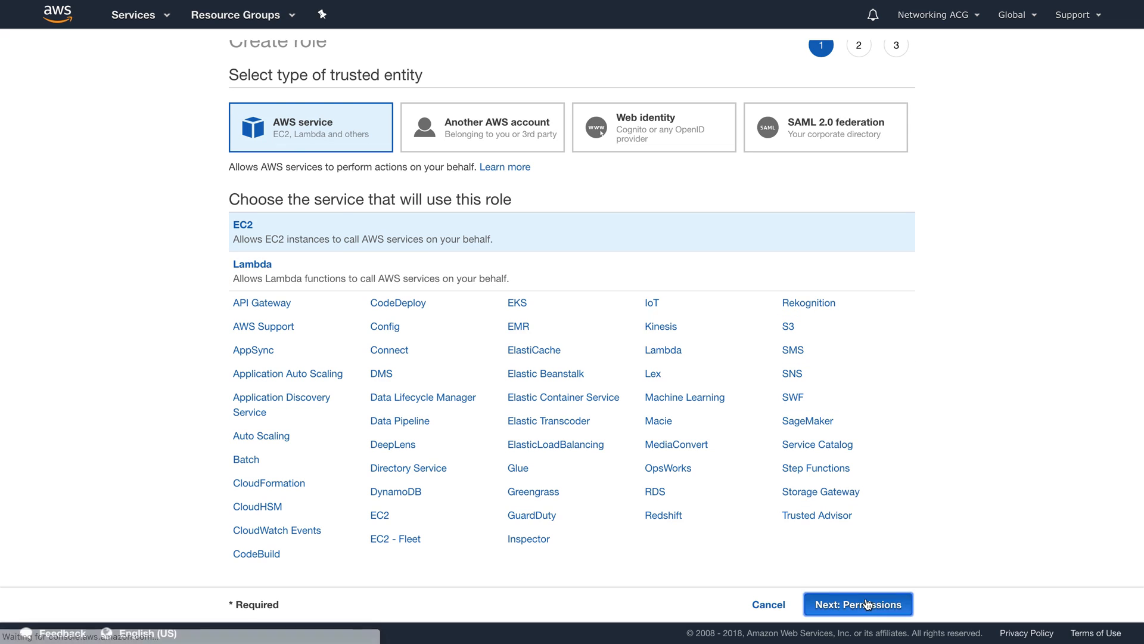
Search the policies for s3, attach AmazonS3FullAccess to the new role, and continue to the review.
left_click(393, 190)
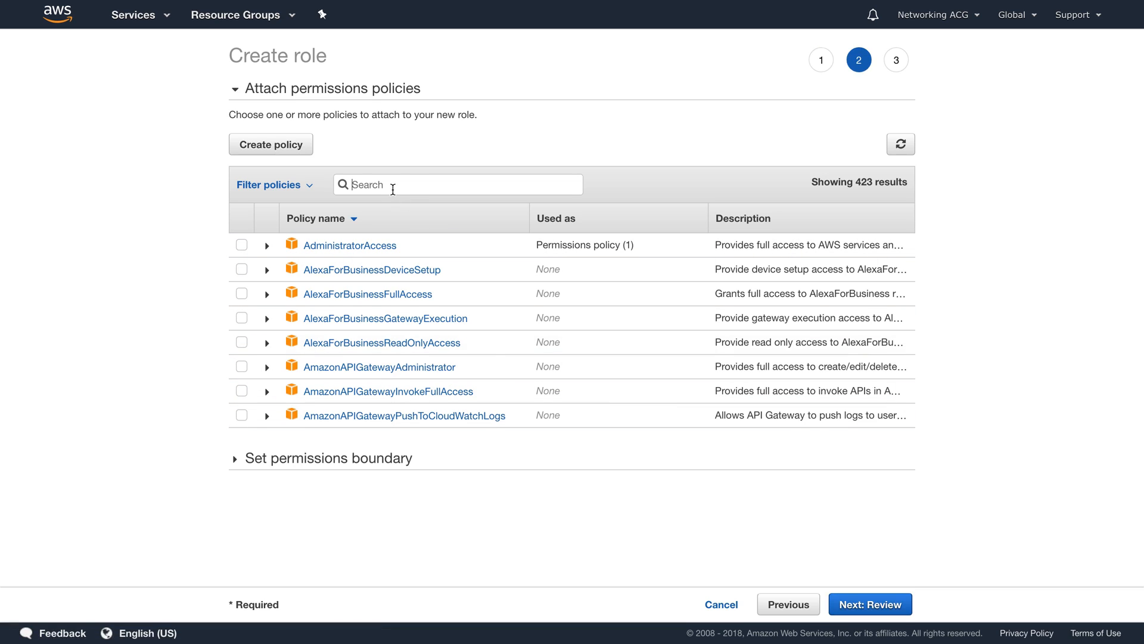
type("s3")
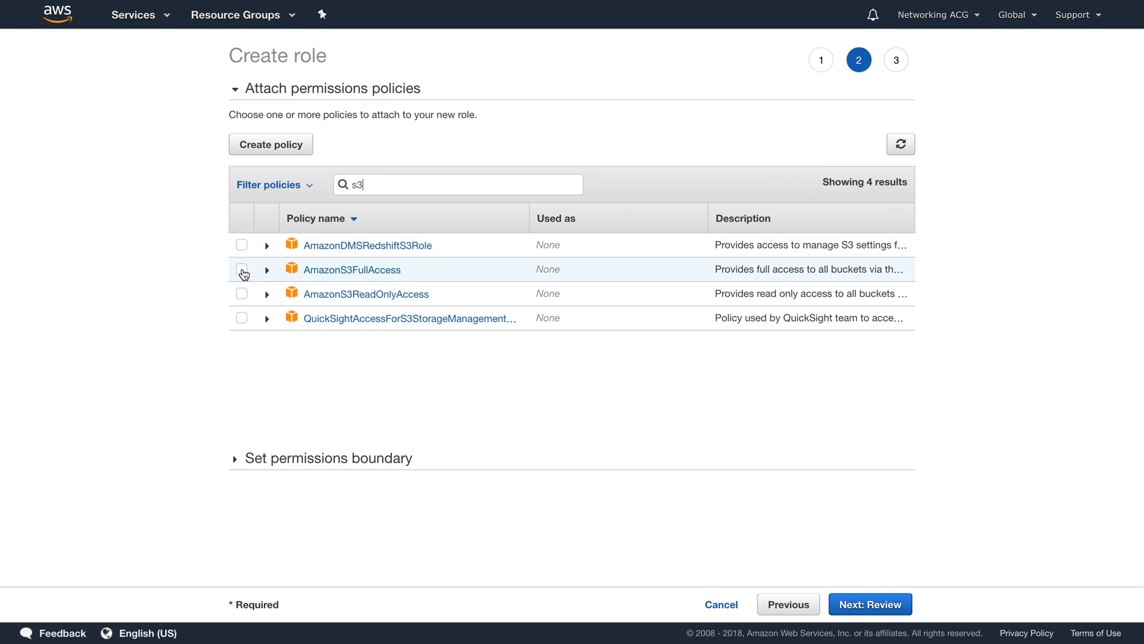
left_click(242, 269)
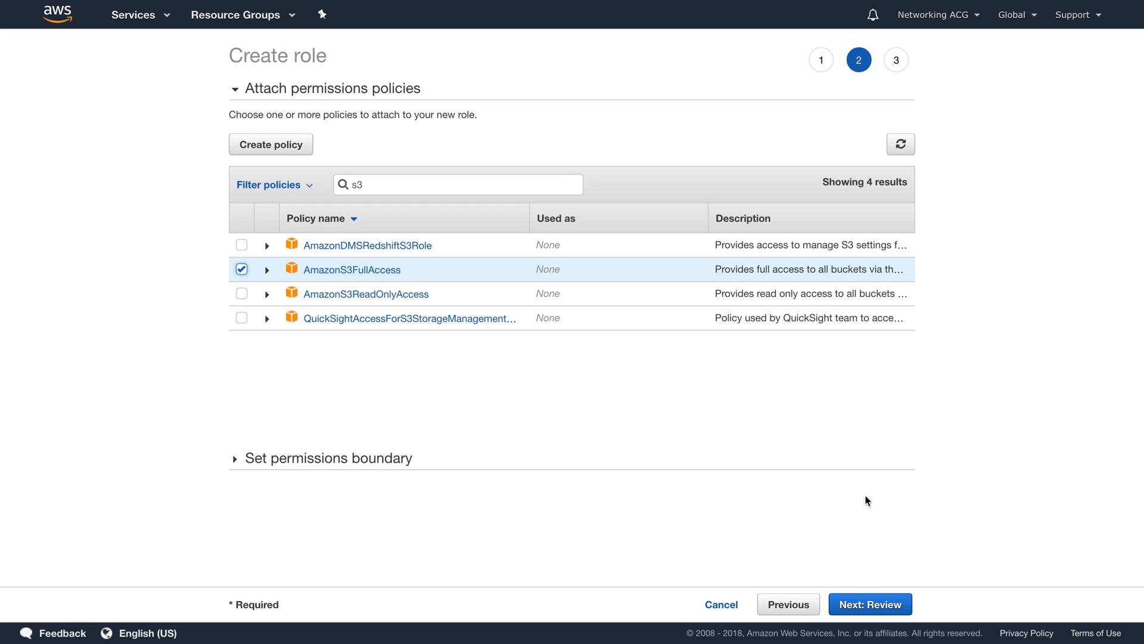
left_click(867, 604)
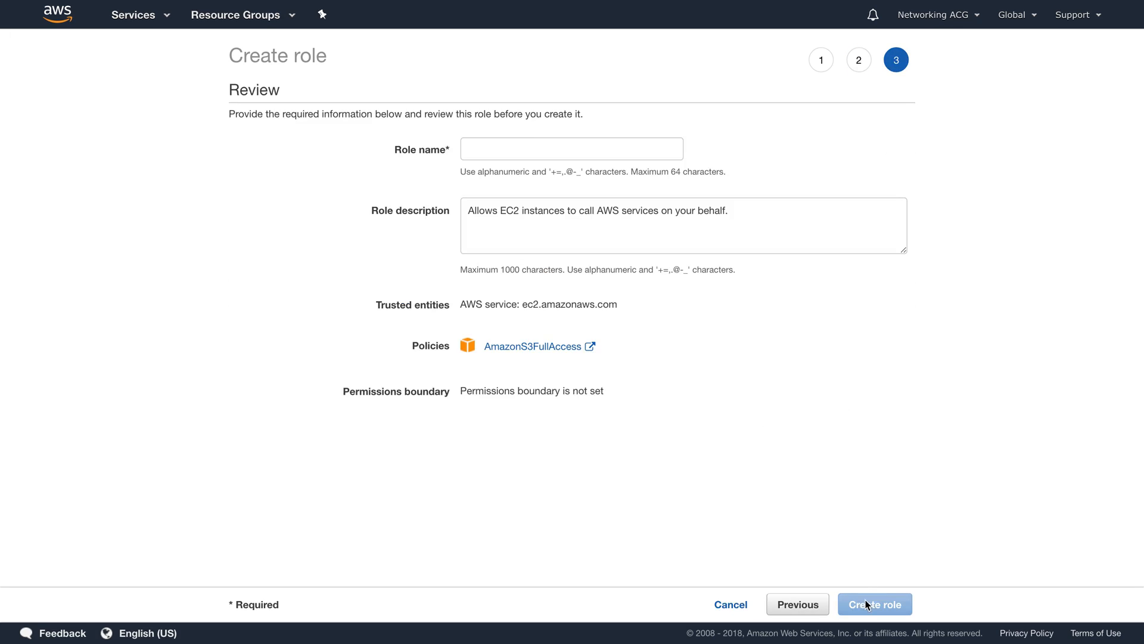
Name the role S3_Admin_Access and create it.
left_click(521, 146)
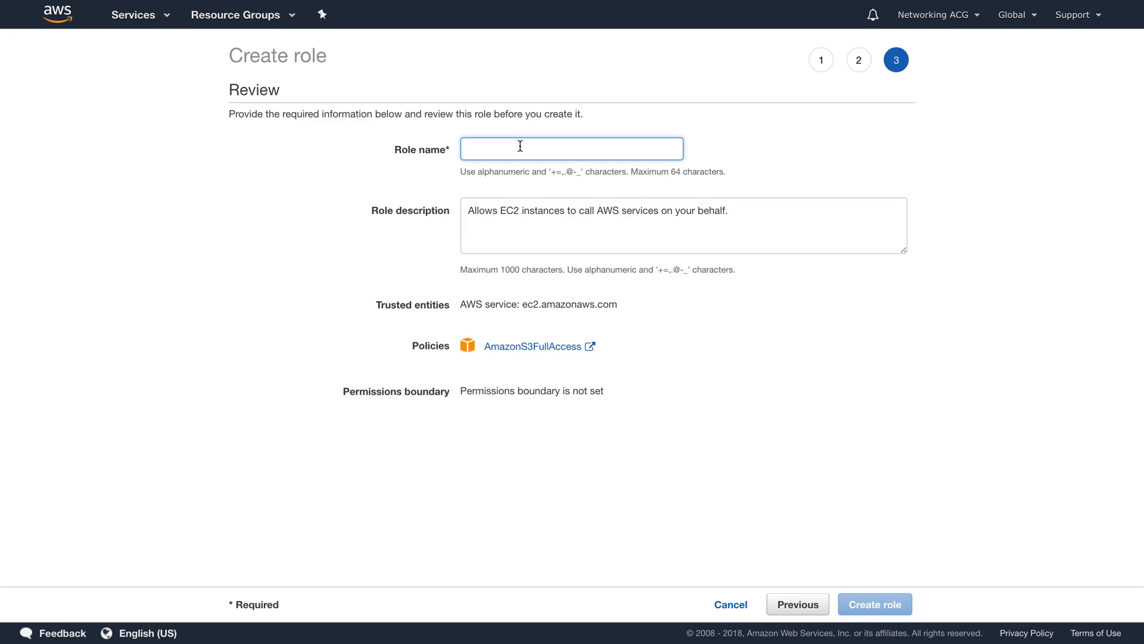
type("S3_Admi")
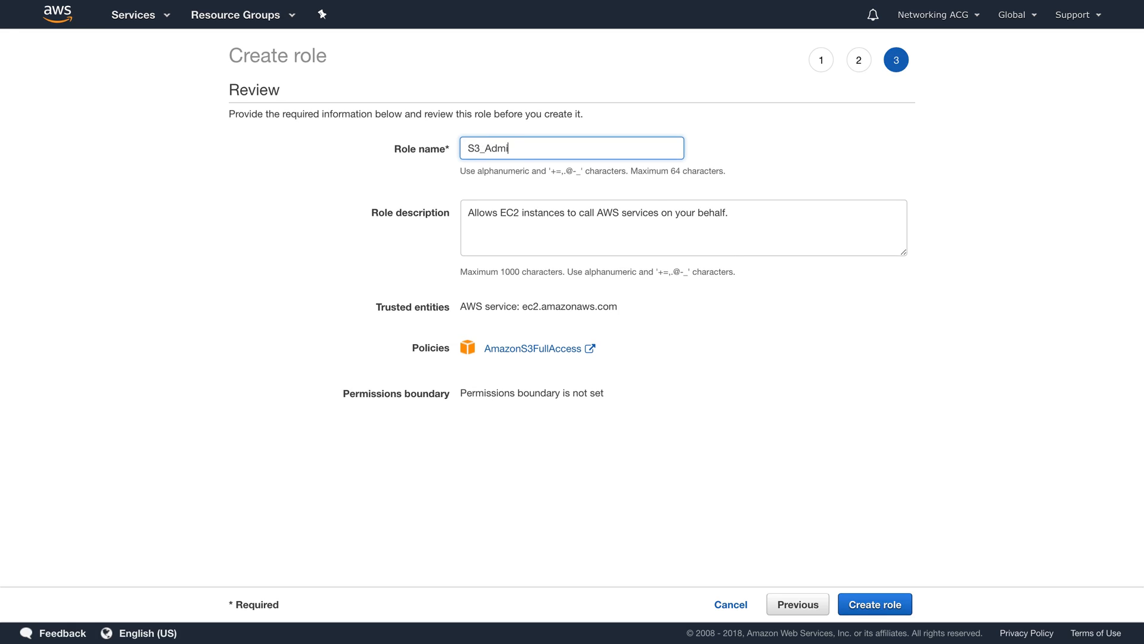
type("n_Access")
left_click(874, 603)
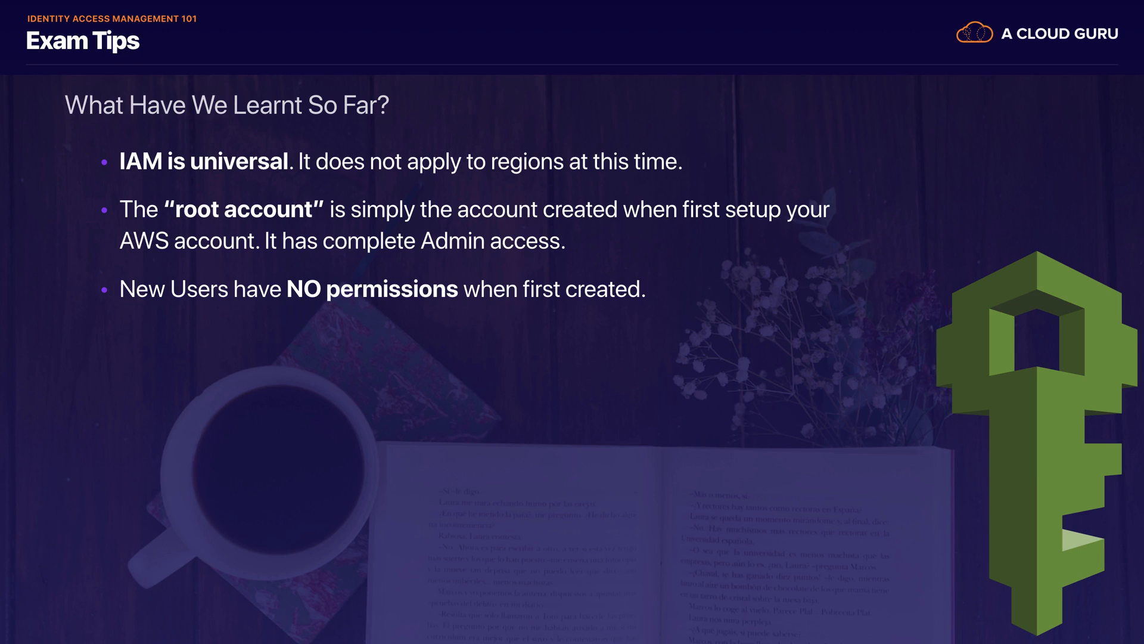
key("Right")
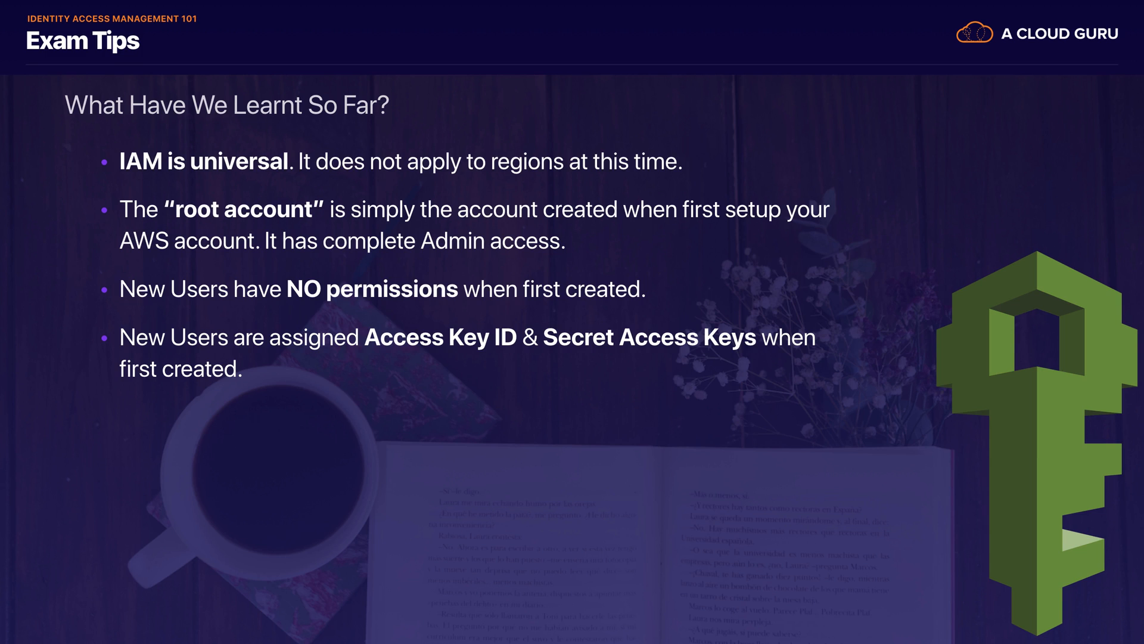
key("Right")
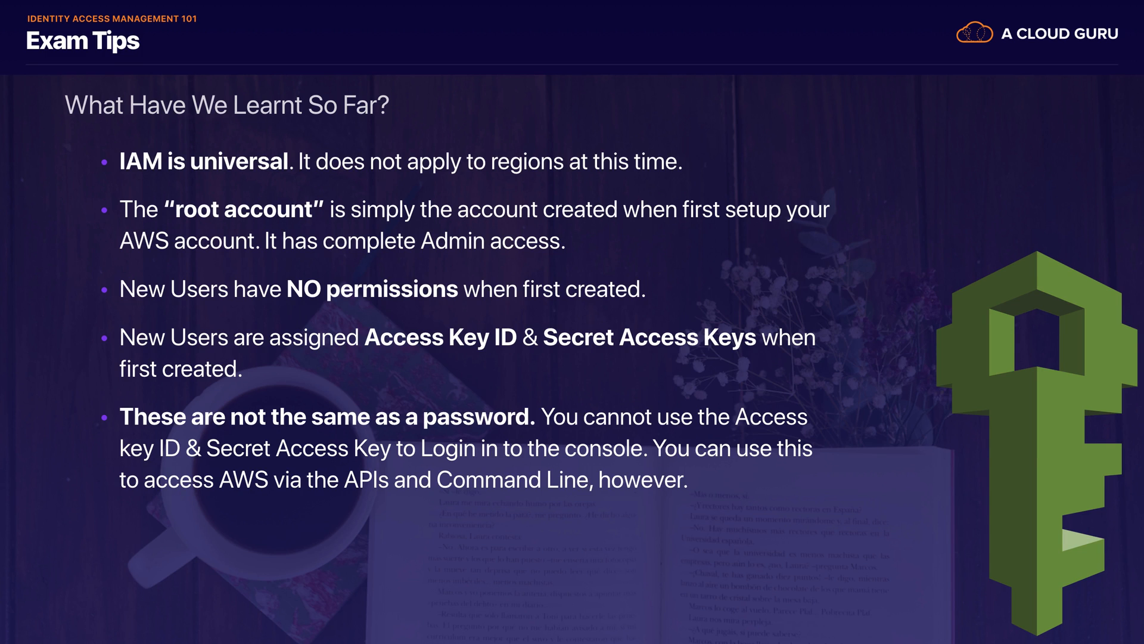